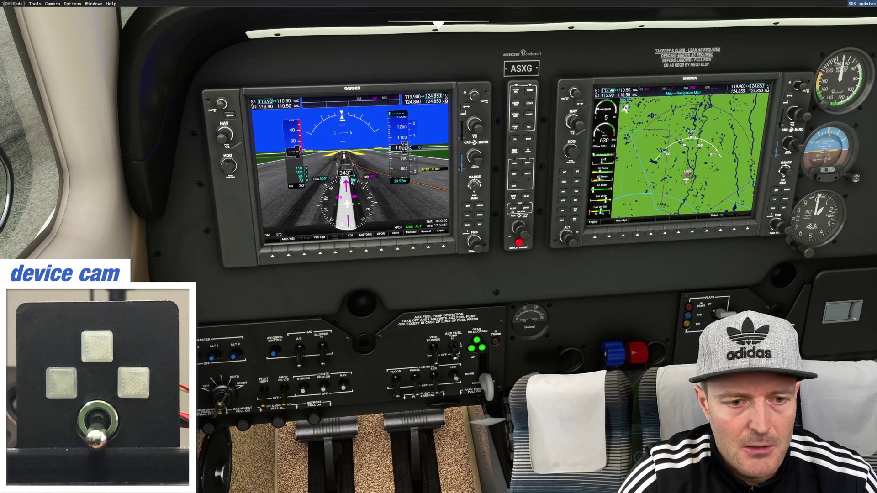
# - Run the landing-gear configs so the three gear LEDs glow green, then switch the sim battery off
pyautogui.hotkey('alt', 'Tab')
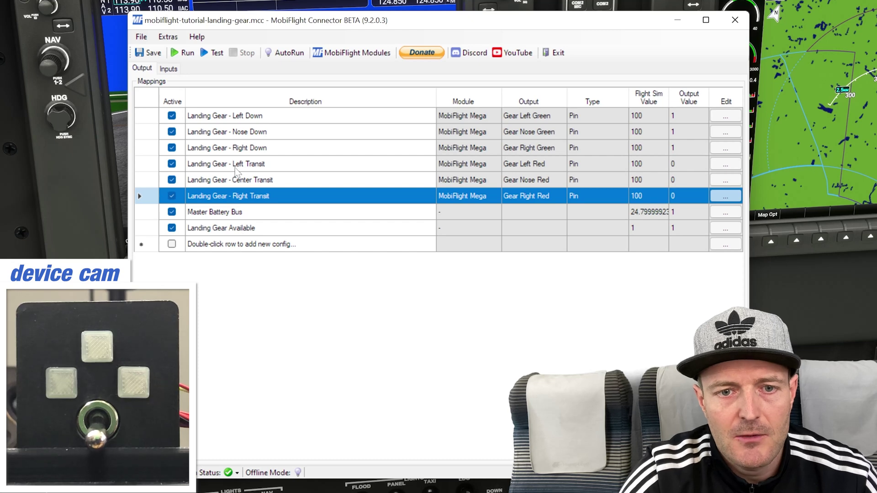
pyautogui.click(179, 55)
pyautogui.moveTo(324, 28); pyautogui.dragTo(210, 7)
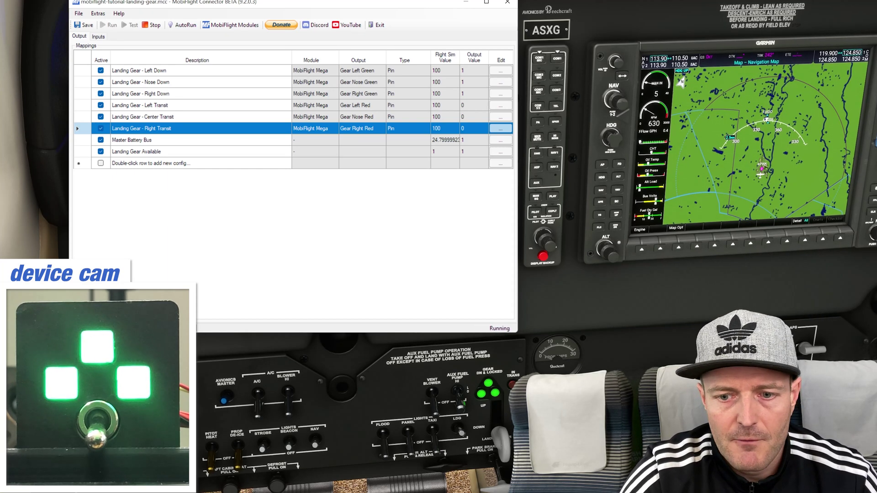
pyautogui.hotkey('alt', 'Tab')
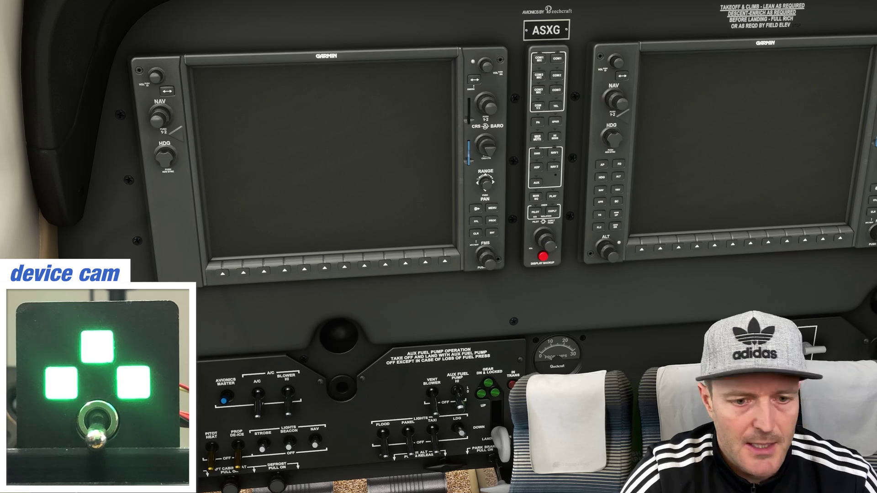
pyautogui.hotkey('alt', 'Tab')
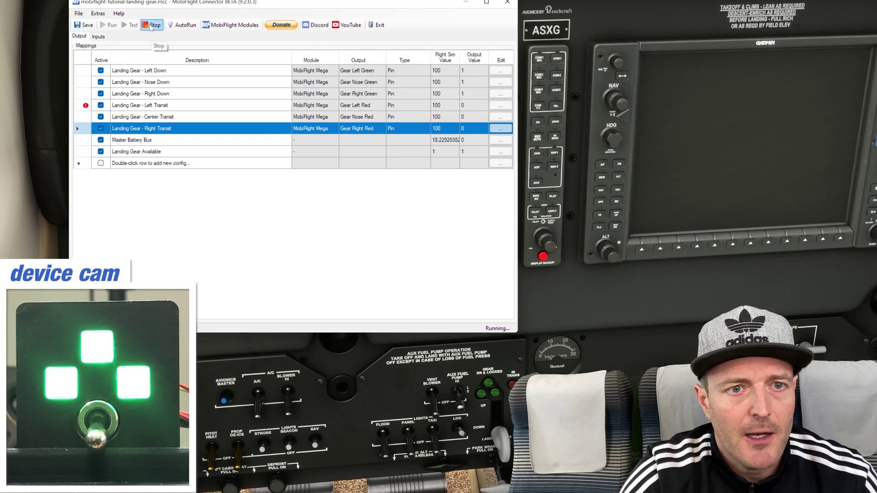
# - Enable the Master Battery Bus = 1 precondition on the Landing Gear - Left Down config
pyautogui.doubleClick(155, 70)
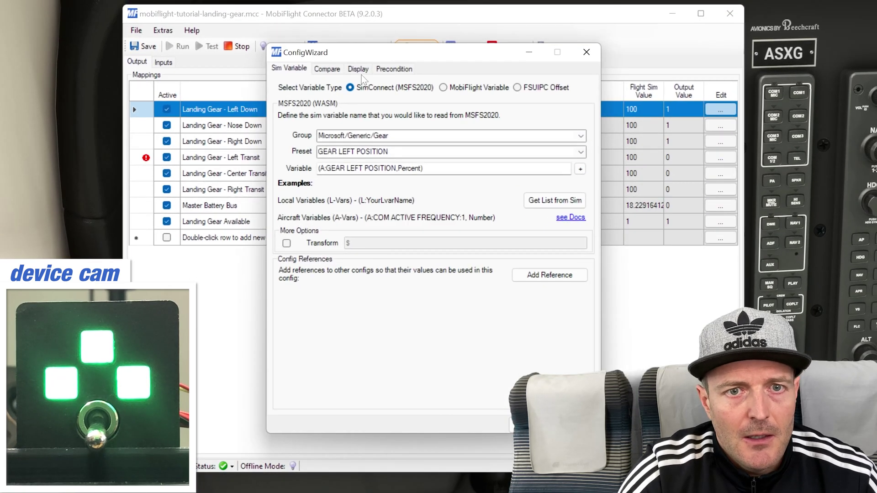
pyautogui.click(394, 68)
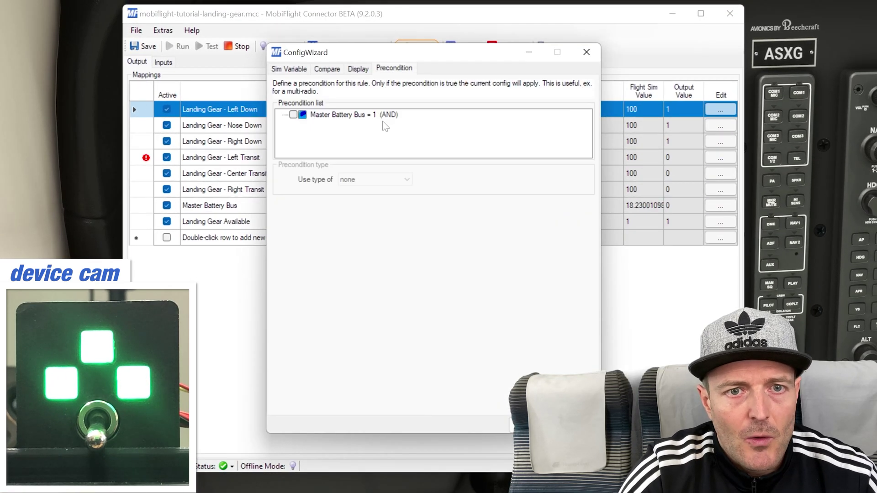
pyautogui.click(293, 115)
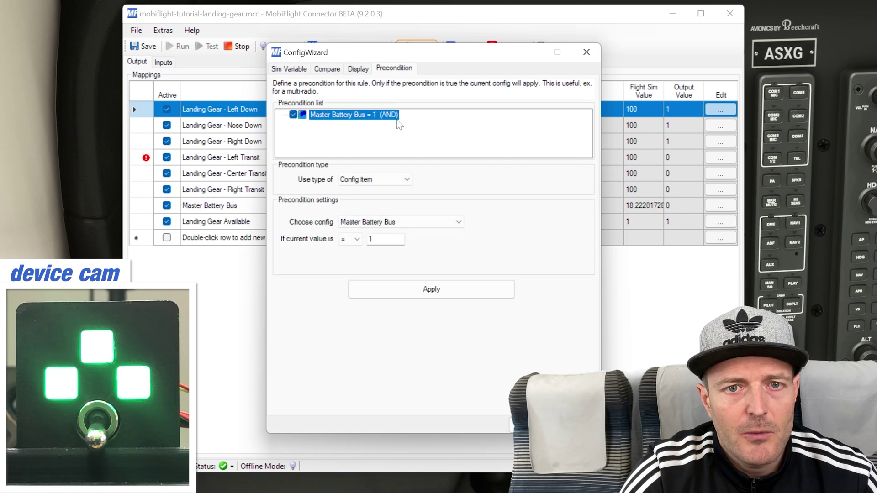
pyautogui.click(451, 293)
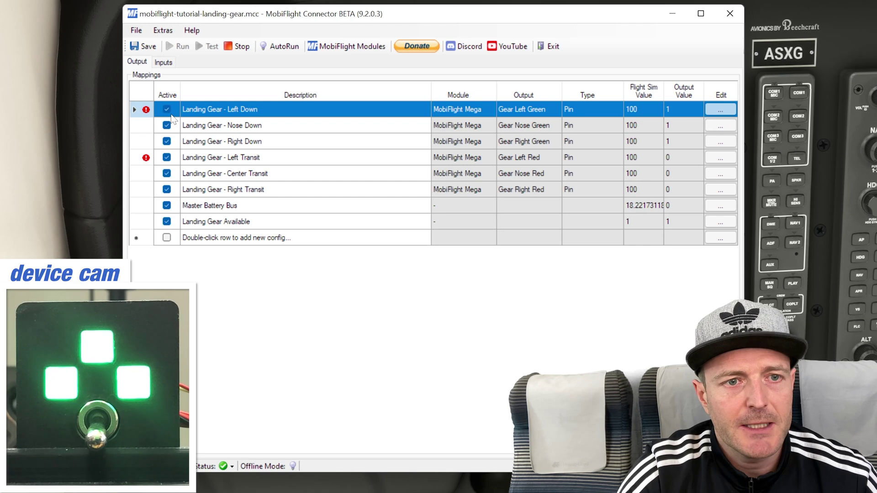
pyautogui.moveTo(151, 115)
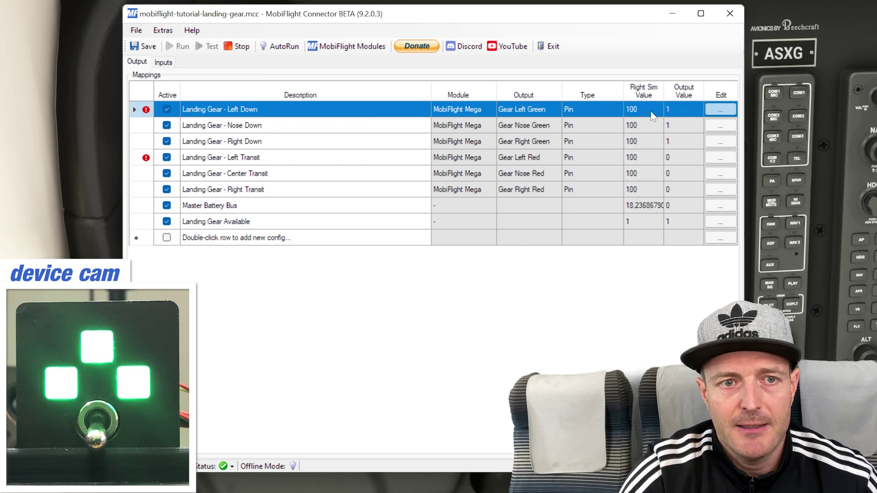
# - Duplicate the Left Down row and rename the copy's description to 'Landing Gear - Left Down (No Battery)'
pyautogui.rightClick(274, 115)
pyautogui.click(309, 121)
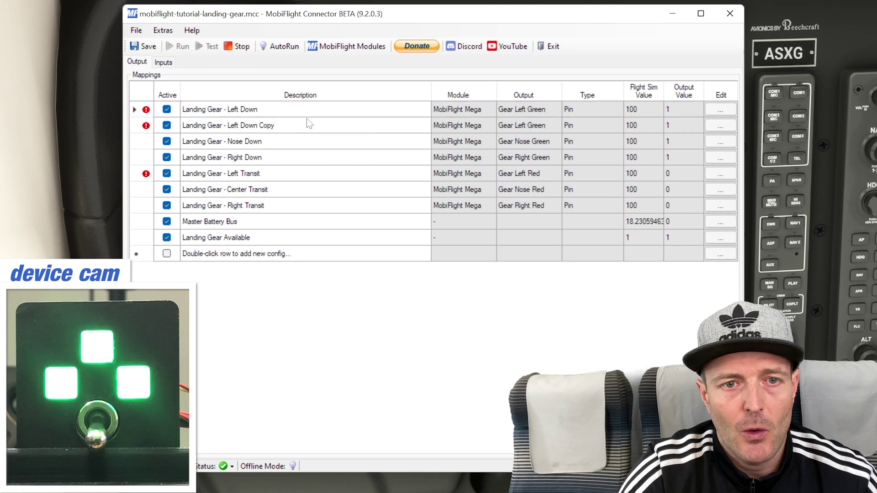
pyautogui.click(290, 129)
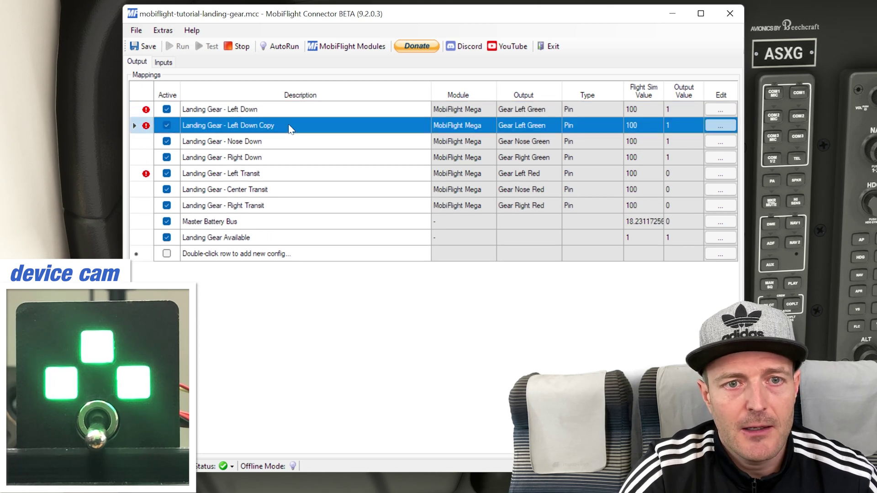
pyautogui.click(290, 130)
pyautogui.doubleClick(290, 129)
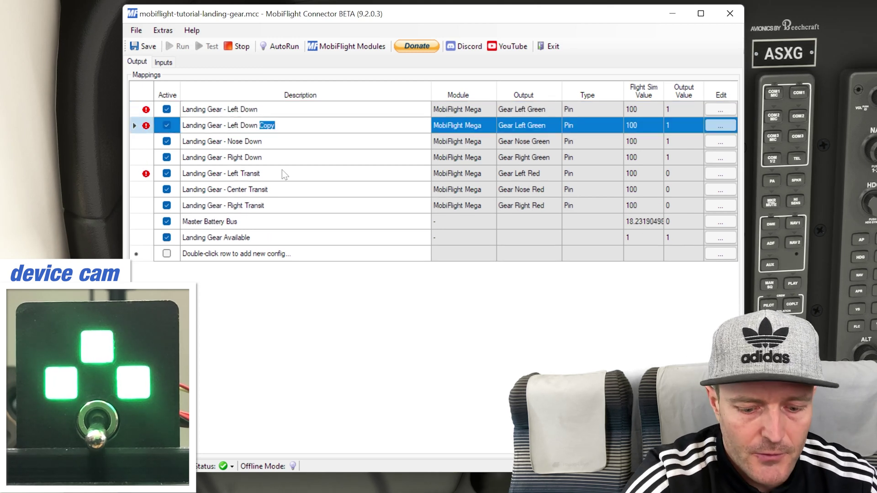
pyautogui.write('(')
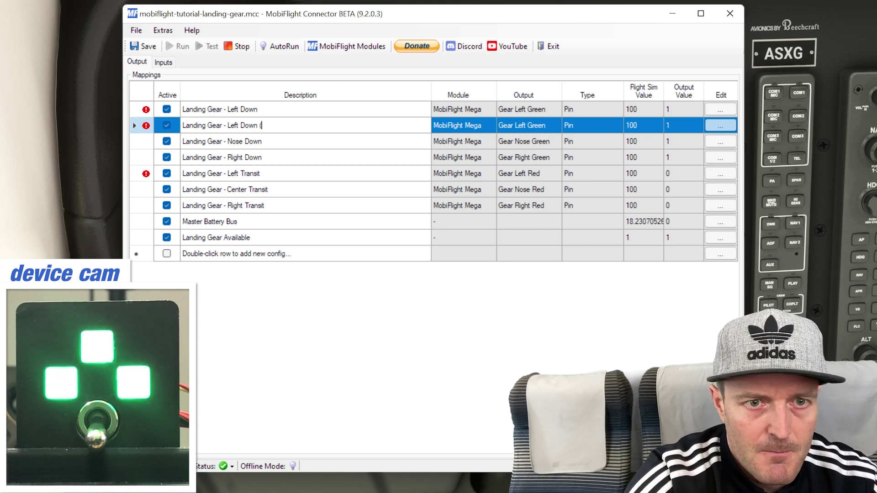
pyautogui.write('No ')
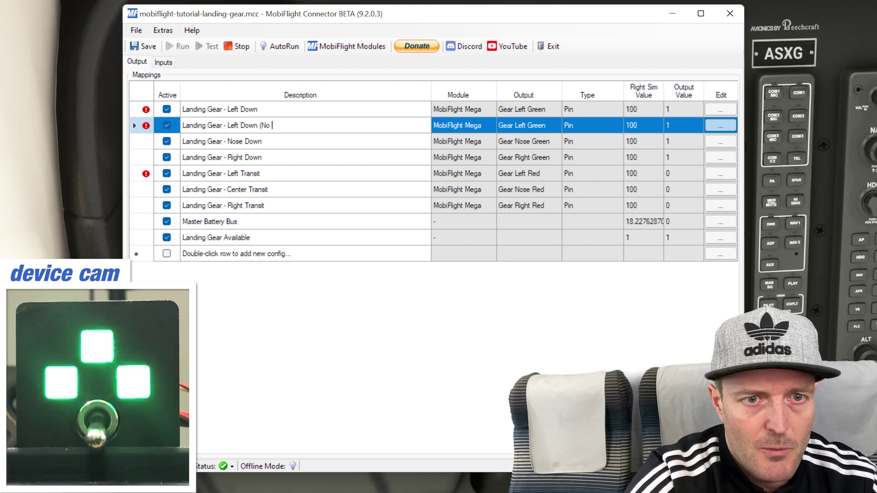
pyautogui.write('Batter')
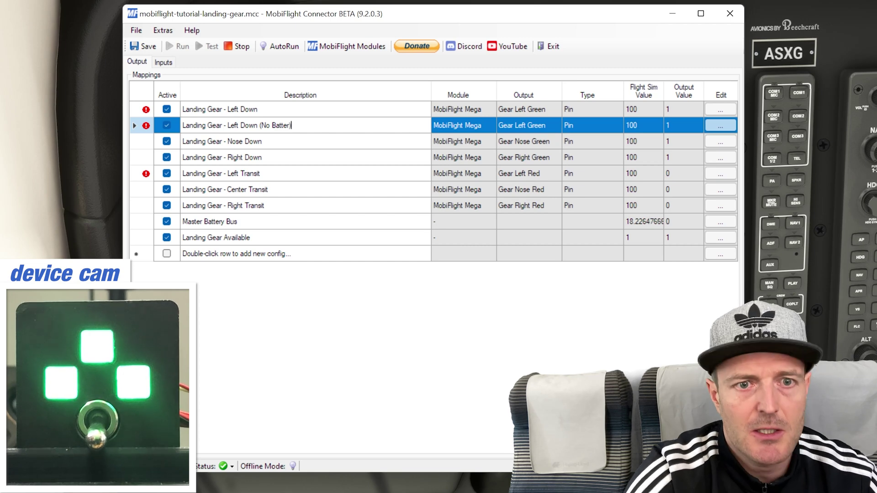
pyautogui.write(')')
pyautogui.write('y')
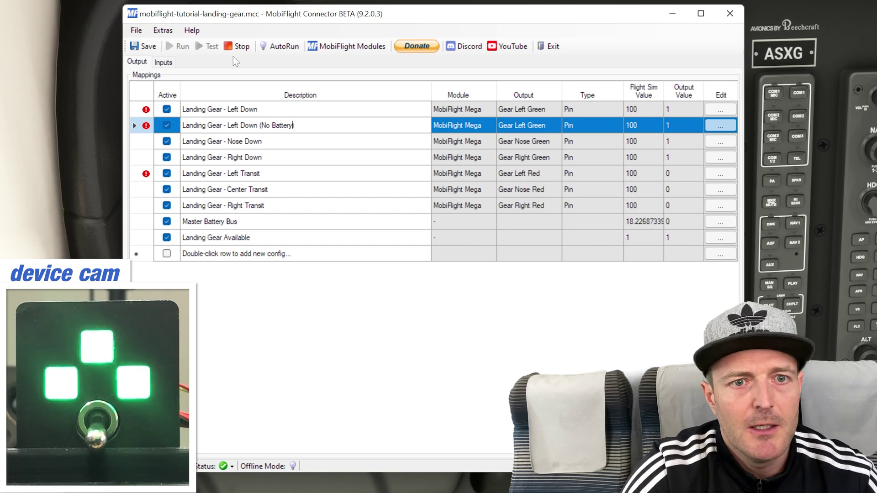
# - Change the copy's Master Battery Bus precondition to require a value of 0
pyautogui.click(721, 126)
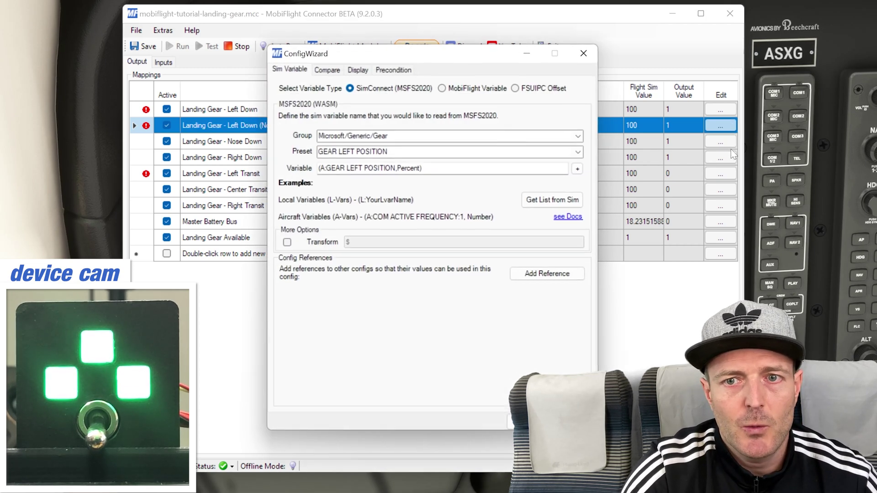
pyautogui.click(333, 72)
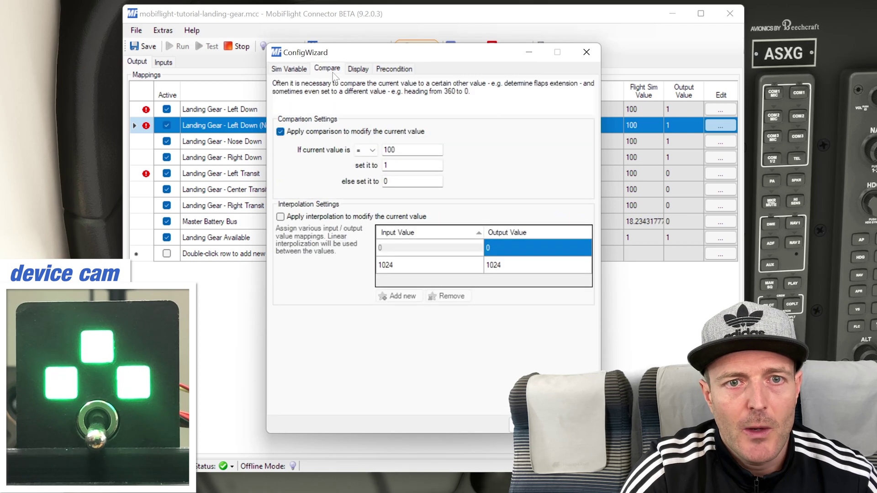
pyautogui.click(394, 69)
pyautogui.click(344, 115)
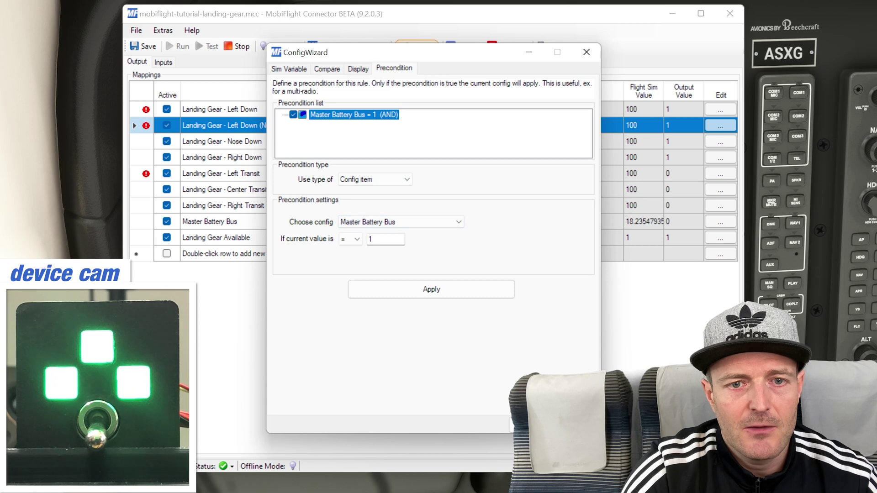
pyautogui.doubleClick(375, 239)
pyautogui.write('0')
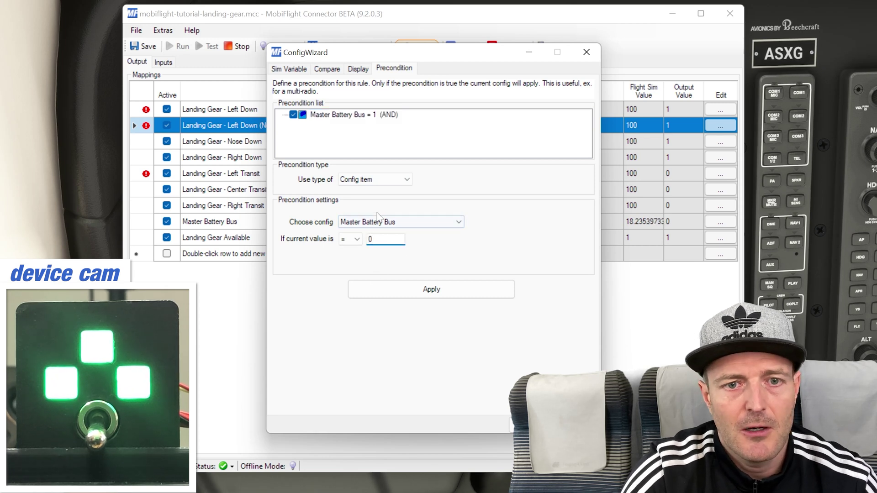
pyautogui.click(419, 287)
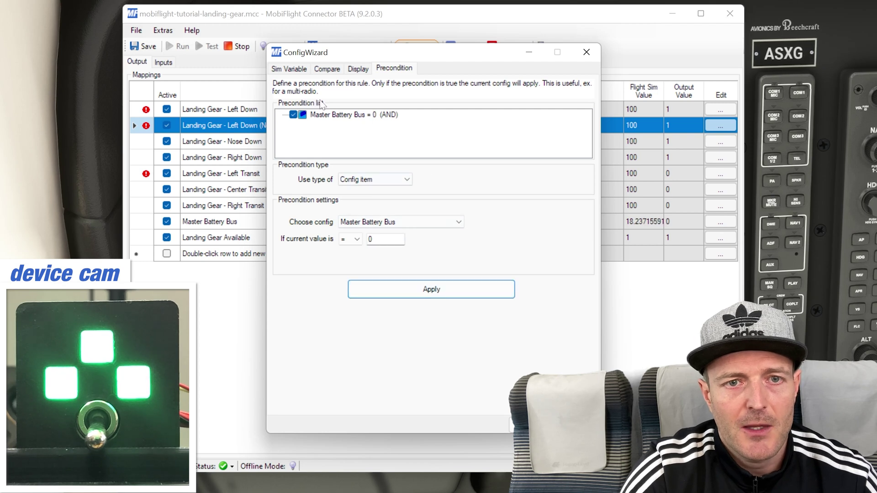
# - Turn off the copy's value comparison, set its transform to 0, and save the config
pyautogui.click(358, 69)
pyautogui.click(329, 69)
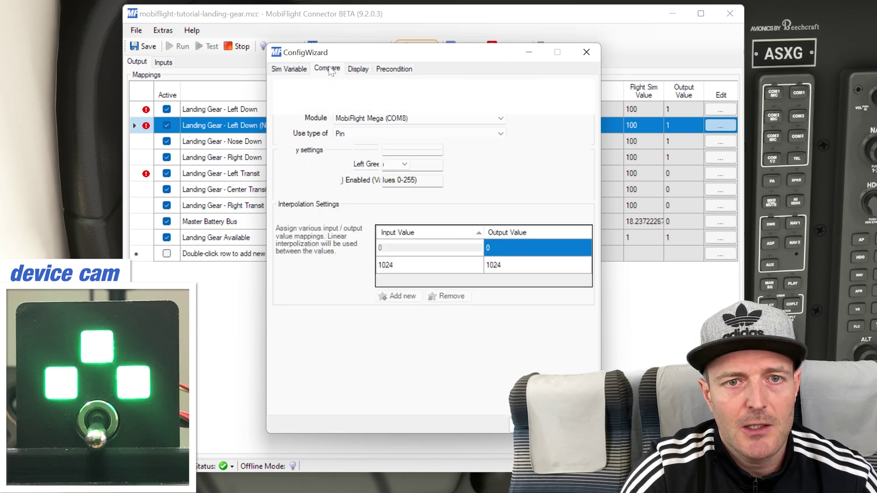
pyautogui.click(281, 132)
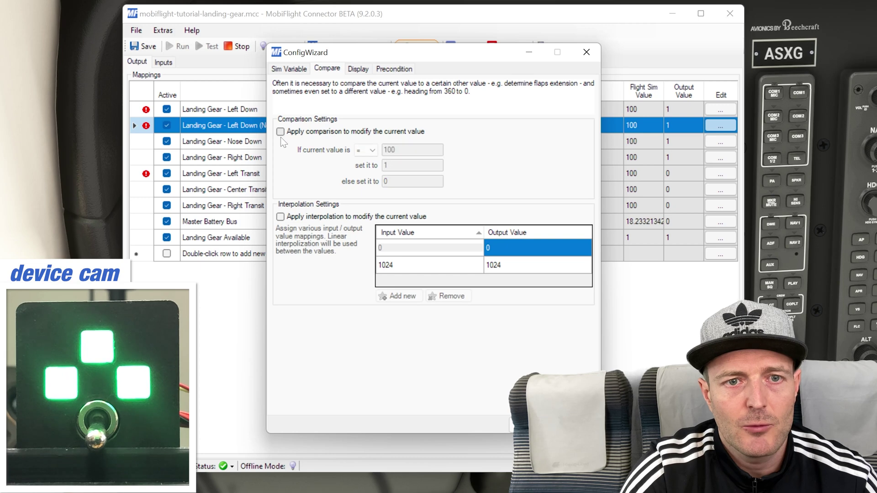
pyautogui.click(299, 71)
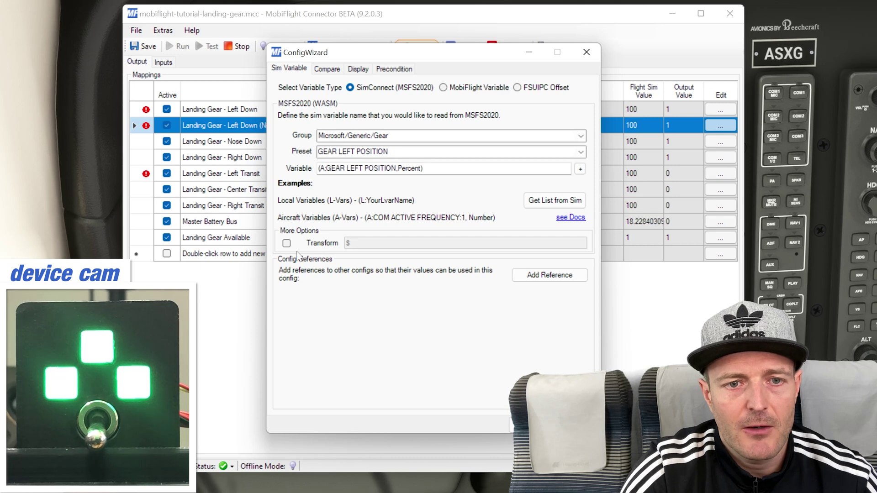
pyautogui.click(286, 243)
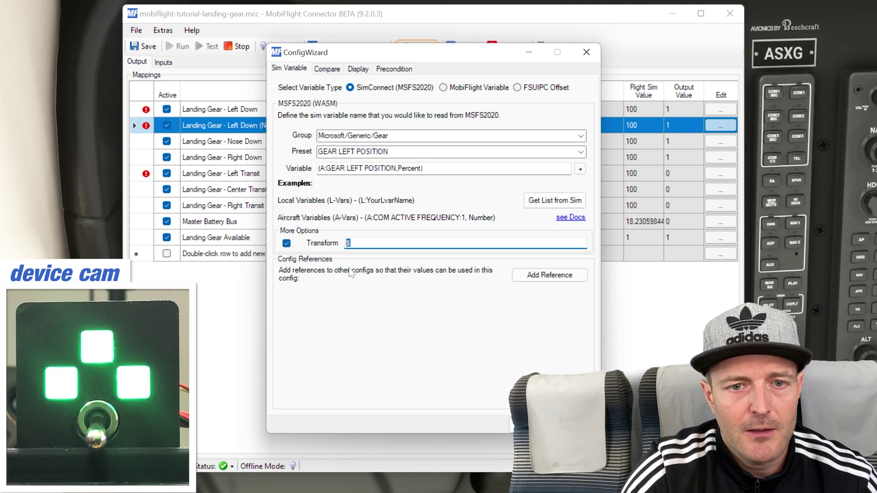
pyautogui.write('0')
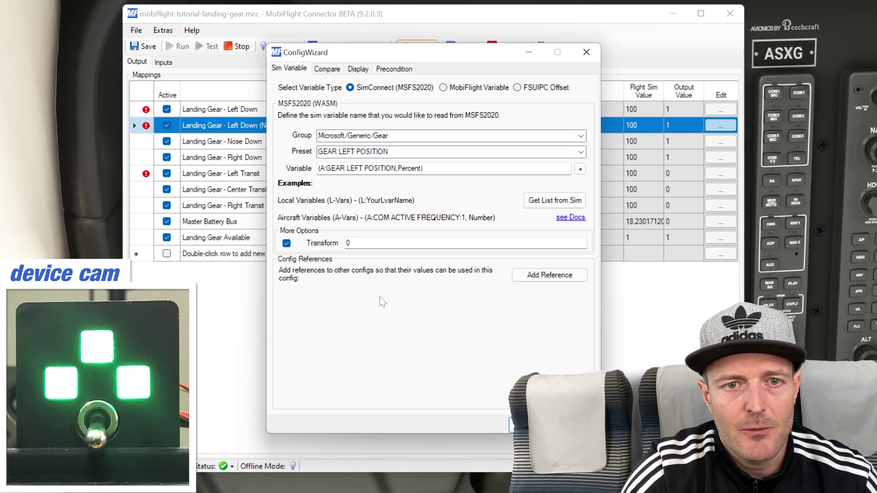
pyautogui.click(398, 69)
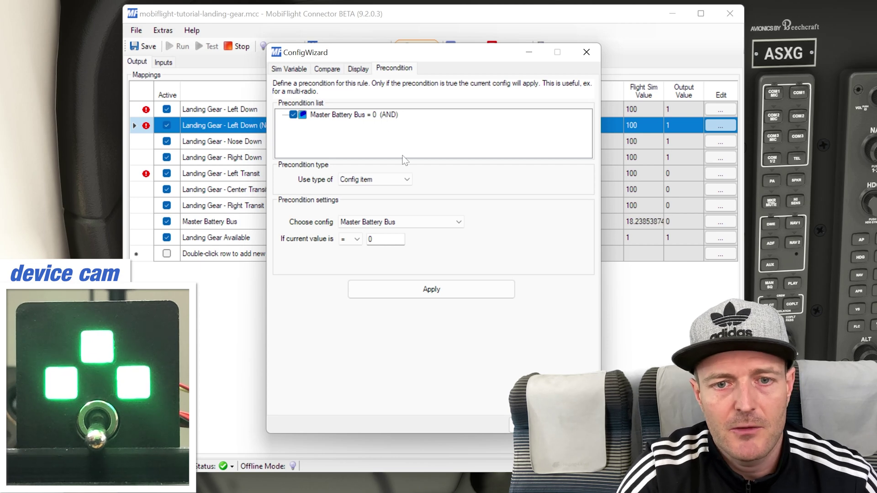
pyautogui.click(289, 68)
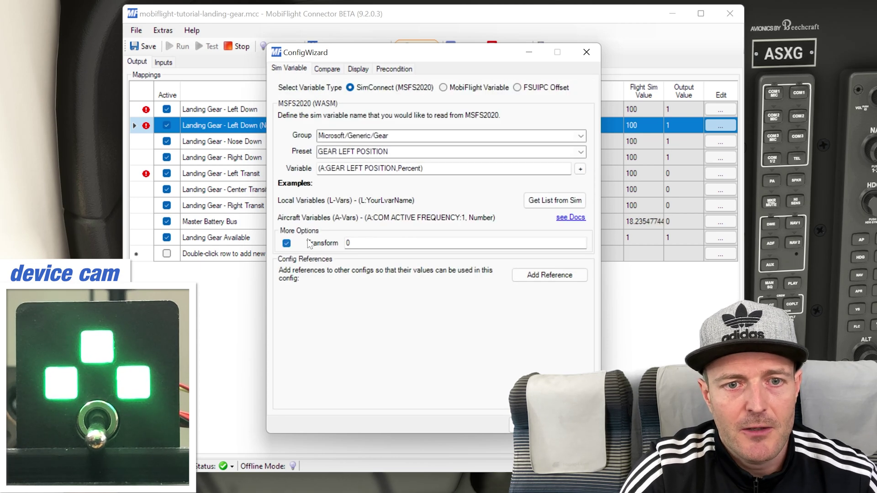
pyautogui.press('Tab')
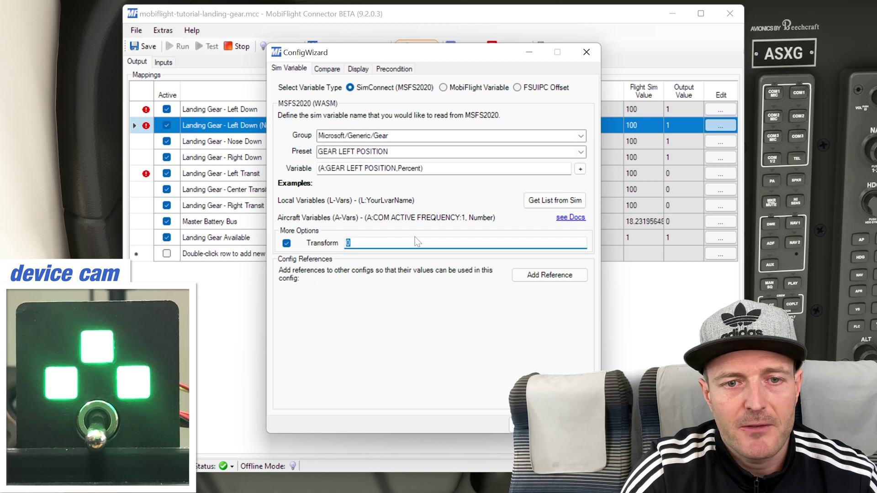
pyautogui.click(417, 242)
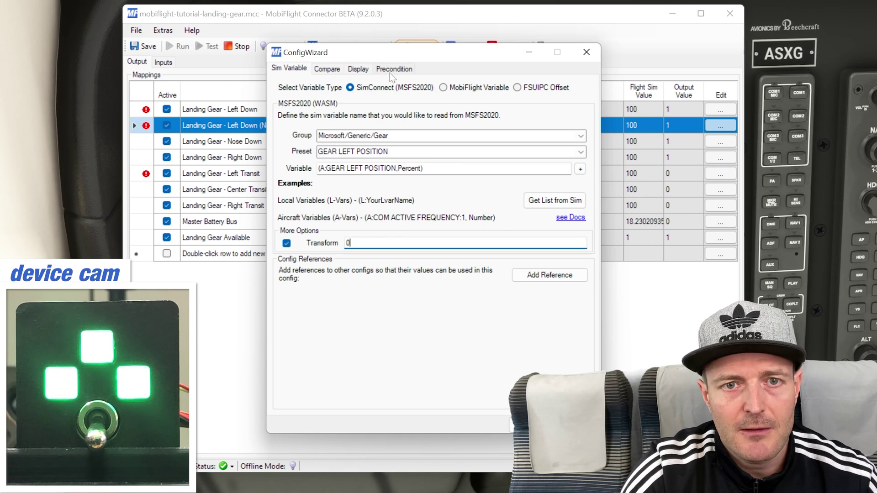
pyautogui.click(529, 425)
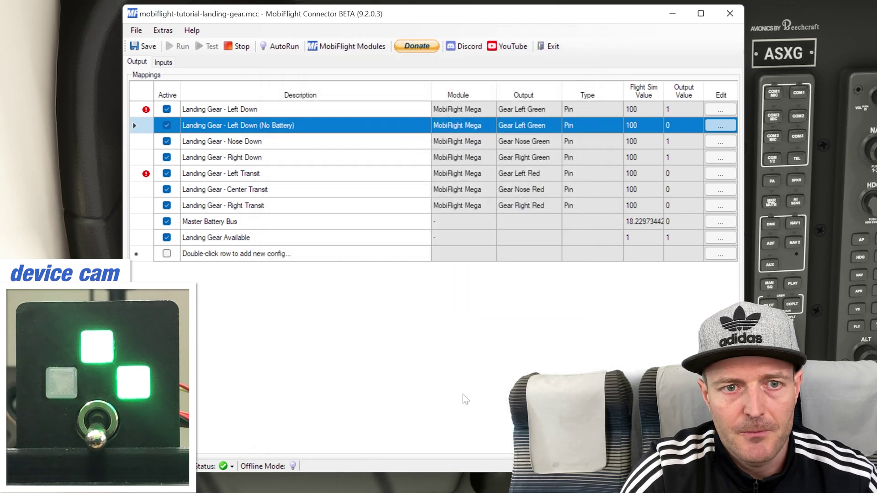
# - Turn the sim's master battery back on so Master Battery Bus reads about 24.8
pyautogui.click(244, 144)
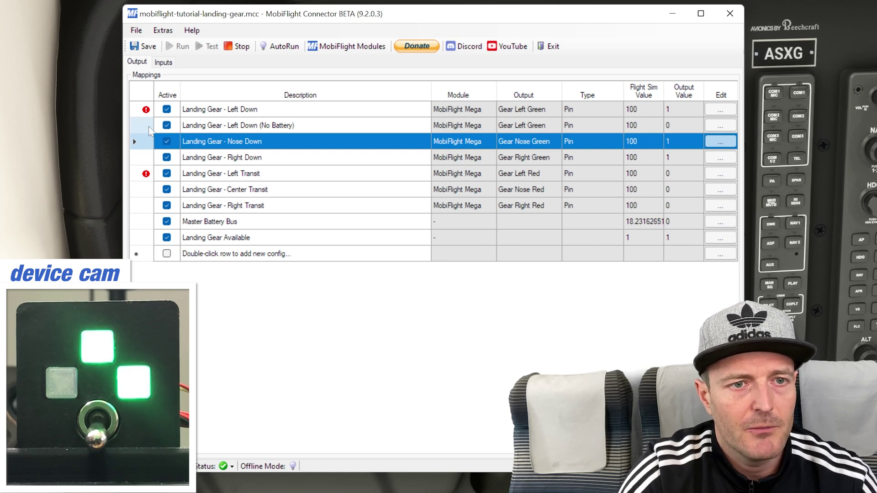
pyautogui.click(208, 131)
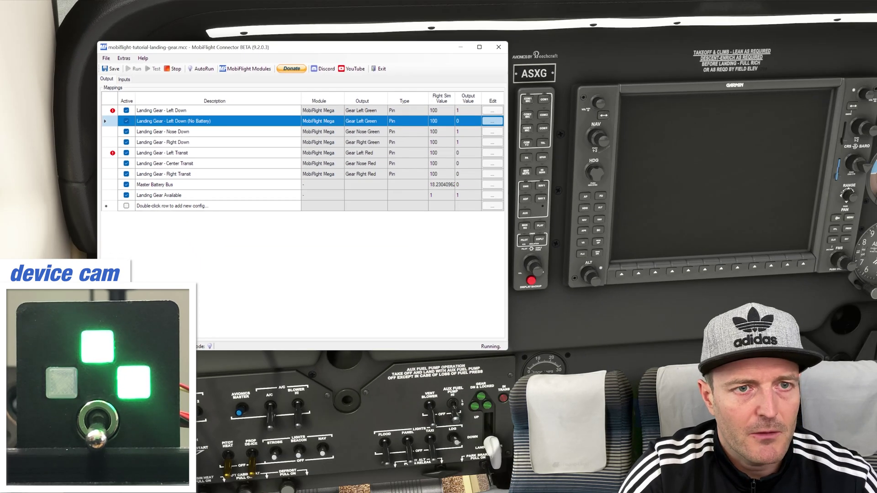
pyautogui.hotkey('alt', 'Tab')
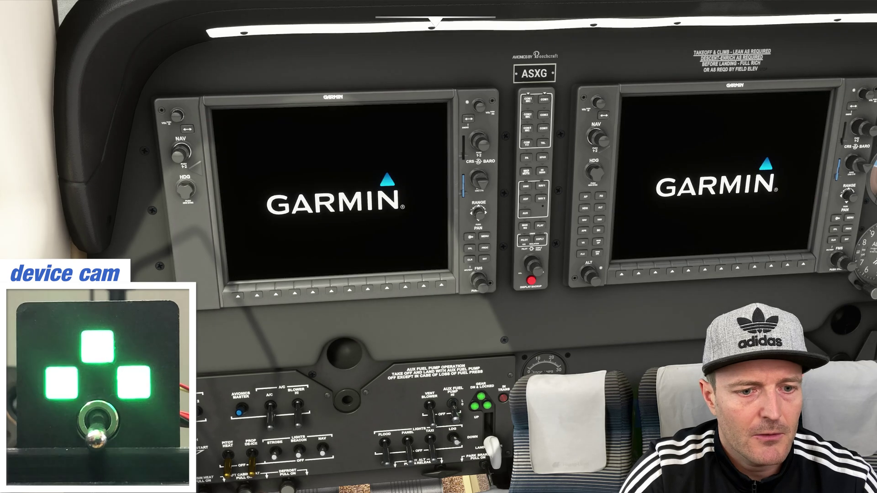
pyautogui.hotkey('alt', 'Tab')
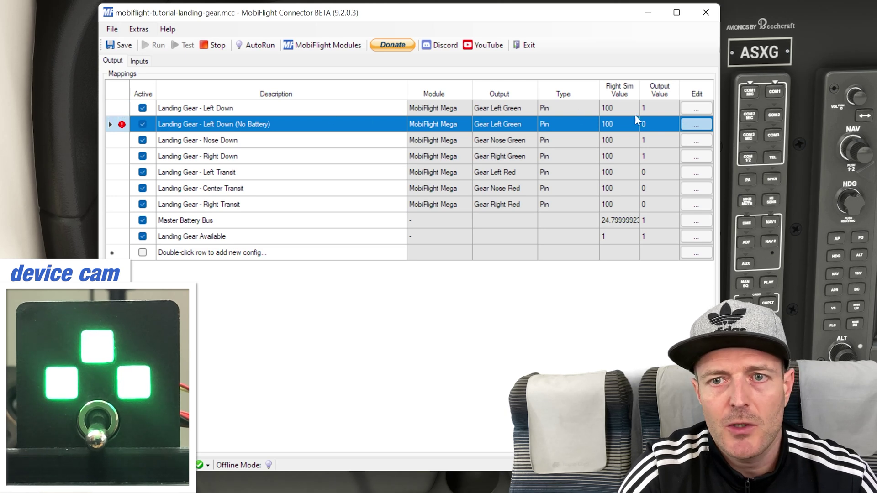
# - Review the Left Down config's display and comparison settings and close it unchanged
pyautogui.click(690, 110)
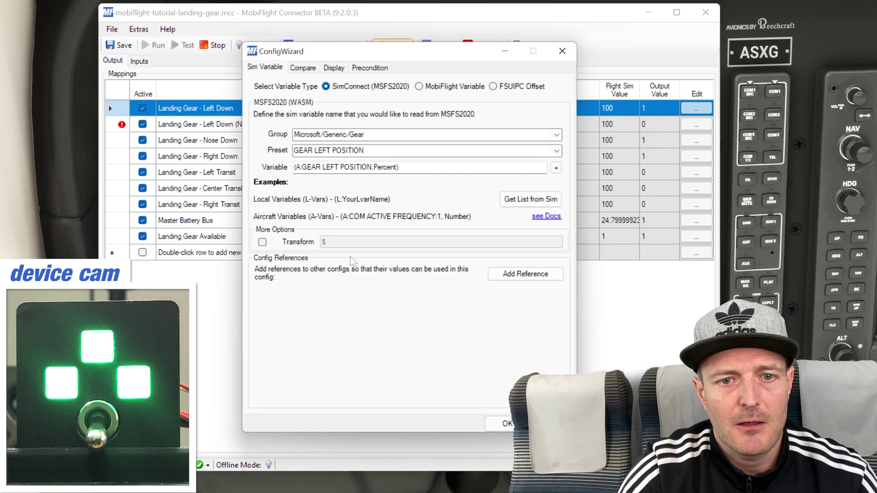
pyautogui.click(334, 68)
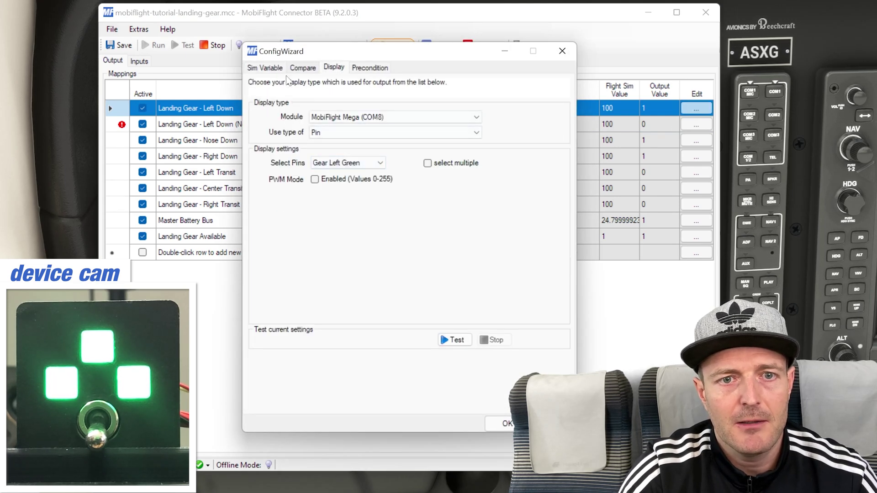
pyautogui.click(303, 67)
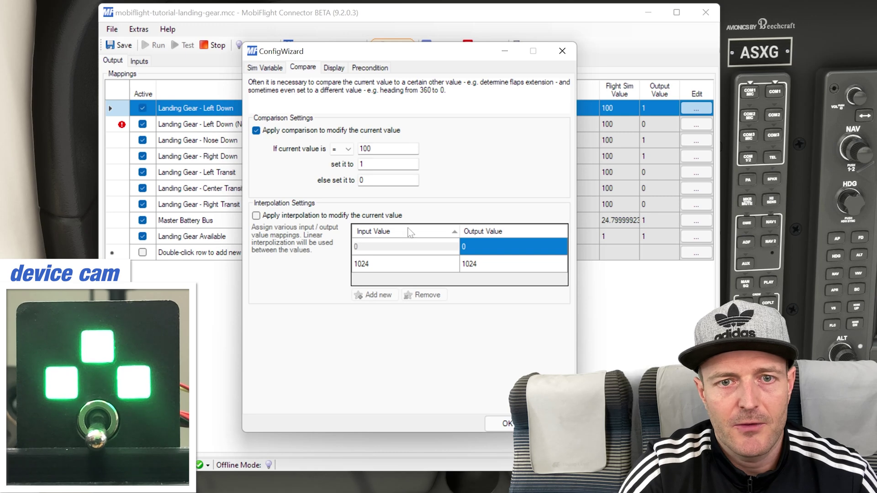
pyautogui.click(503, 423)
# - Switch the sim battery off again so the left gear LED goes dark
pyautogui.click(183, 125)
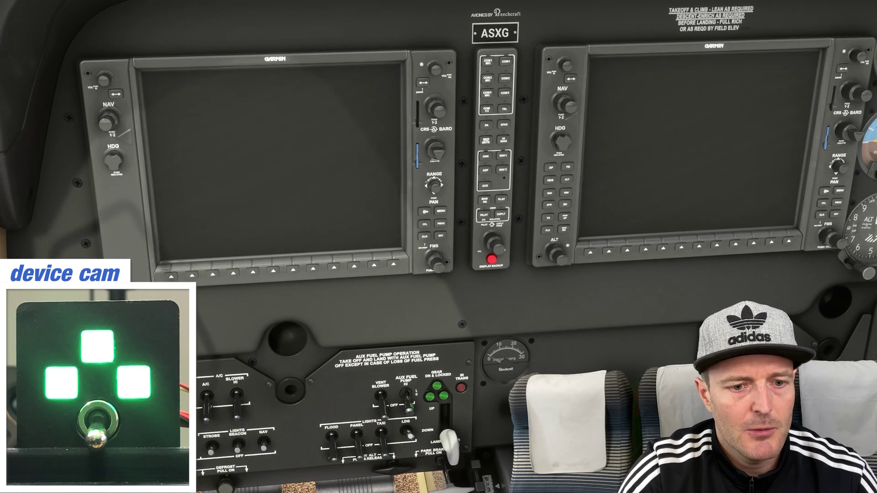
pyautogui.hotkey('alt', 'Tab')
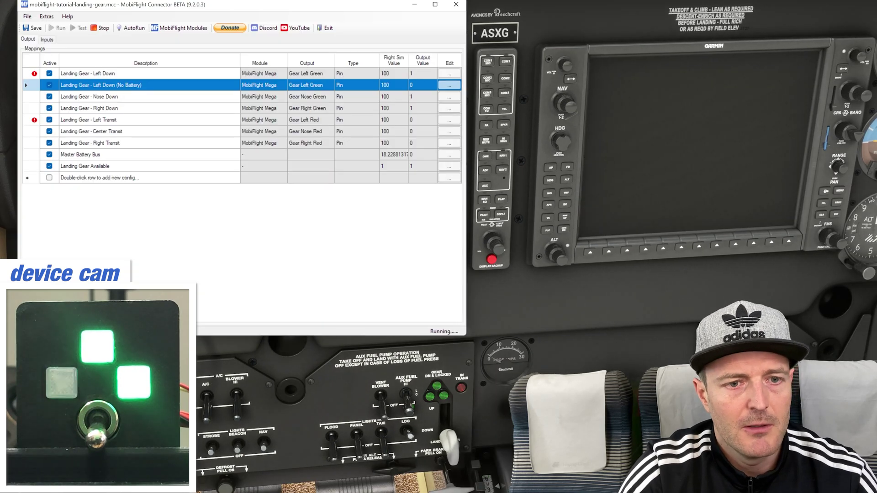
pyautogui.press('Down')
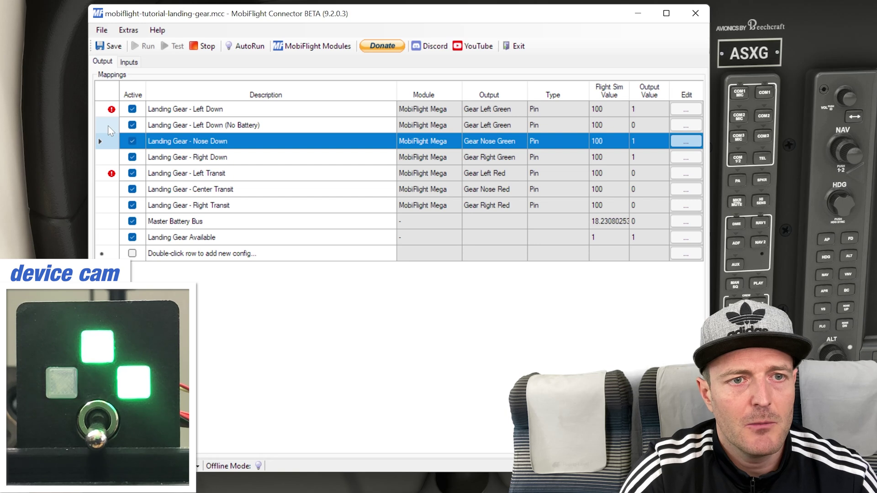
pyautogui.click(108, 125)
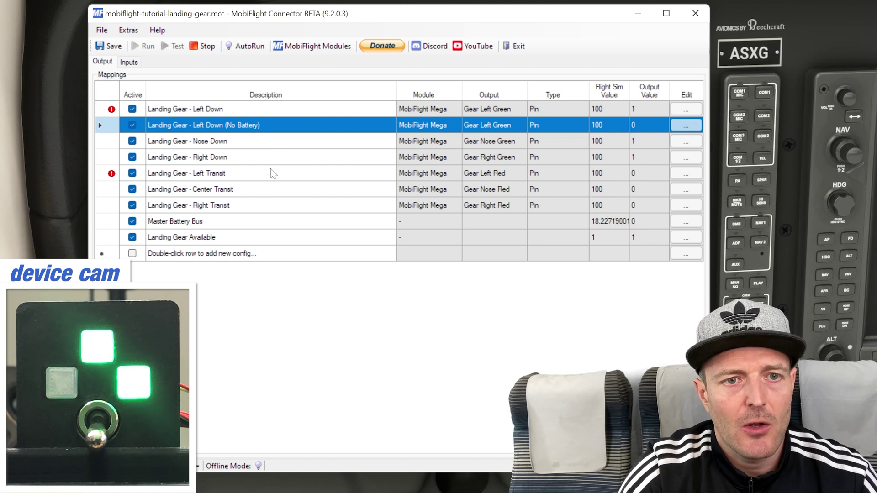
pyautogui.click(266, 141)
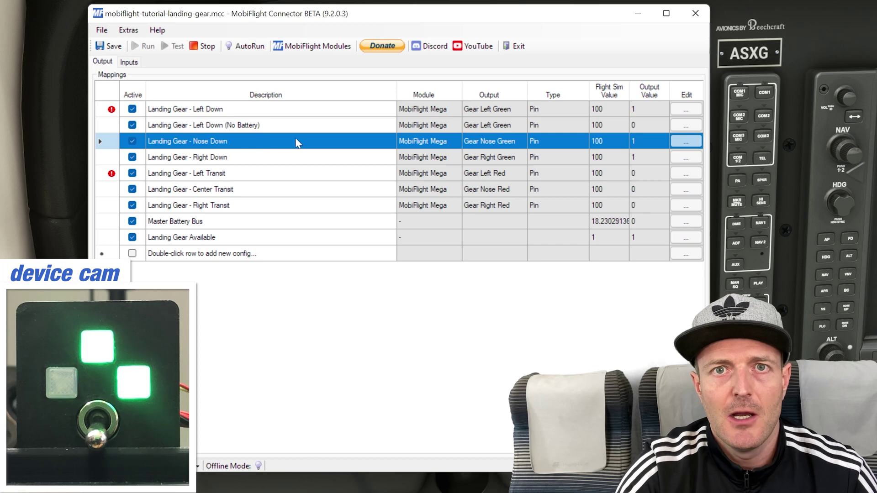
pyautogui.click(686, 141)
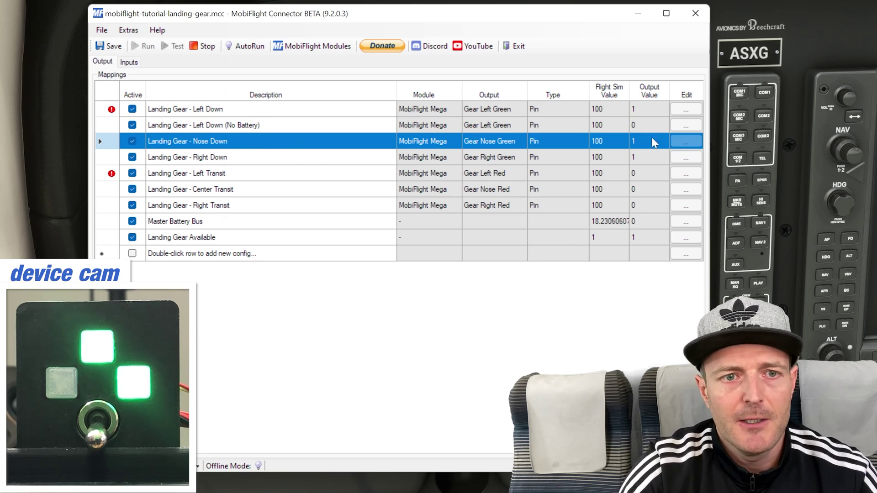
# - Add a Config item precondition on Master Battery Bus = 1 to Nose Down and save it
pyautogui.click(347, 69)
pyautogui.click(287, 114)
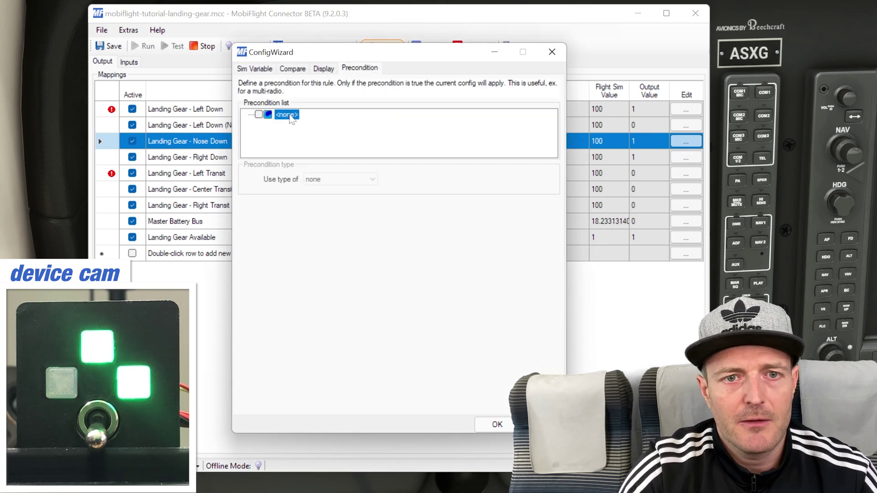
pyautogui.click(340, 179)
pyautogui.click(321, 198)
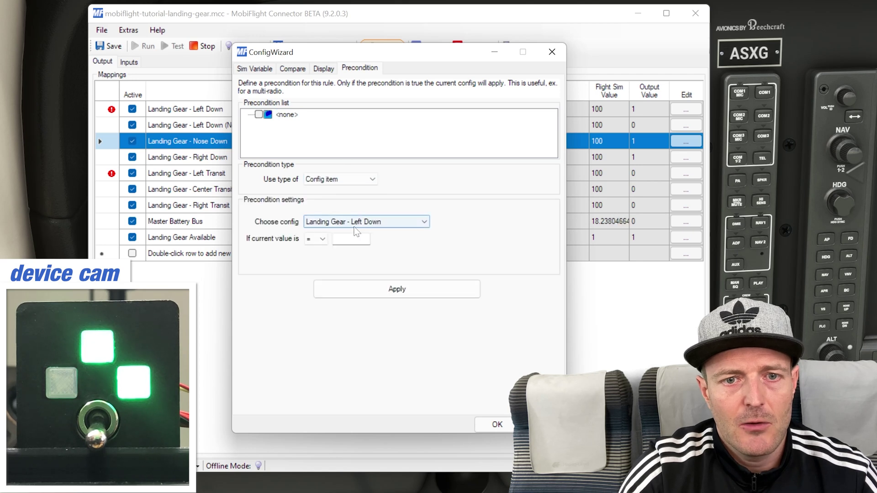
pyautogui.click(365, 222)
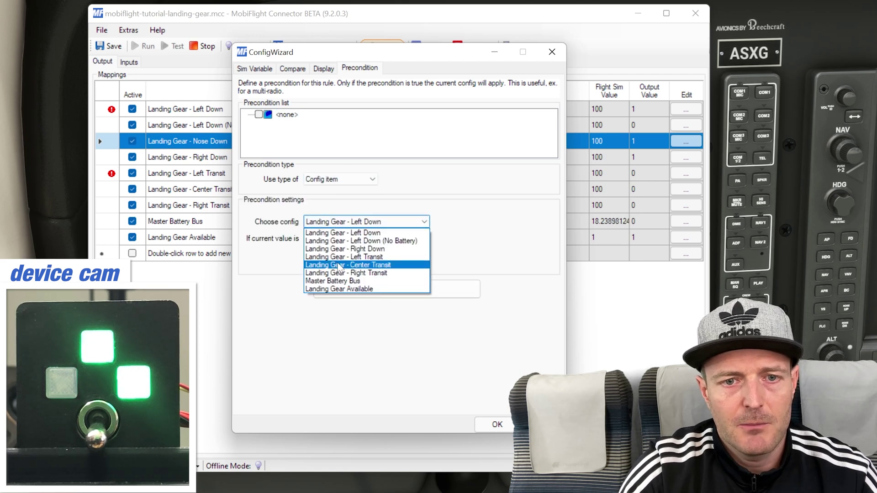
pyautogui.click(347, 281)
pyautogui.click(351, 239)
pyautogui.write('1')
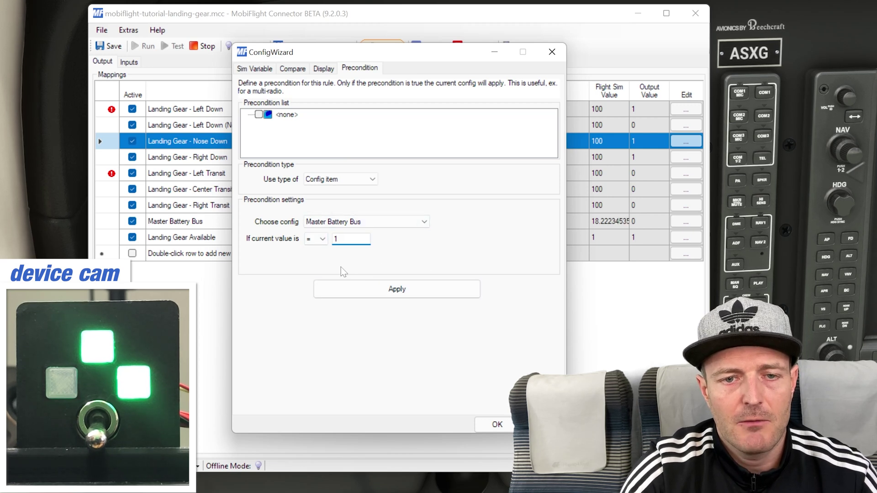
pyautogui.click(383, 294)
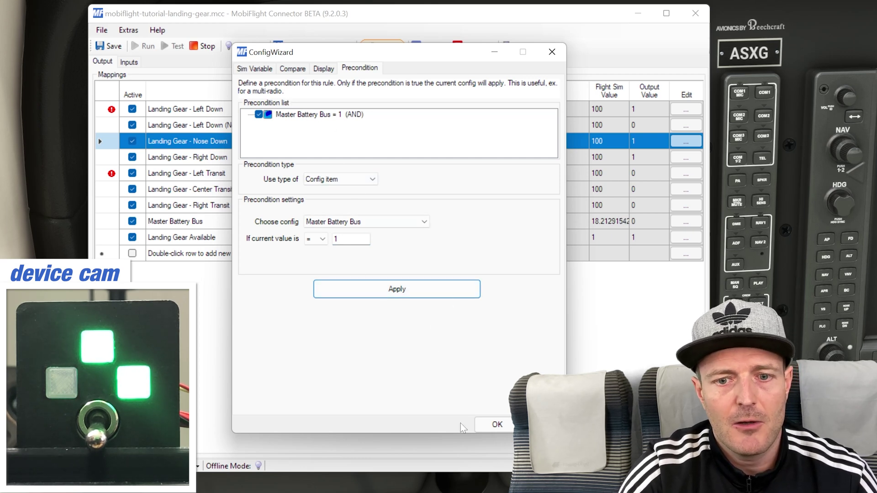
pyautogui.click(497, 424)
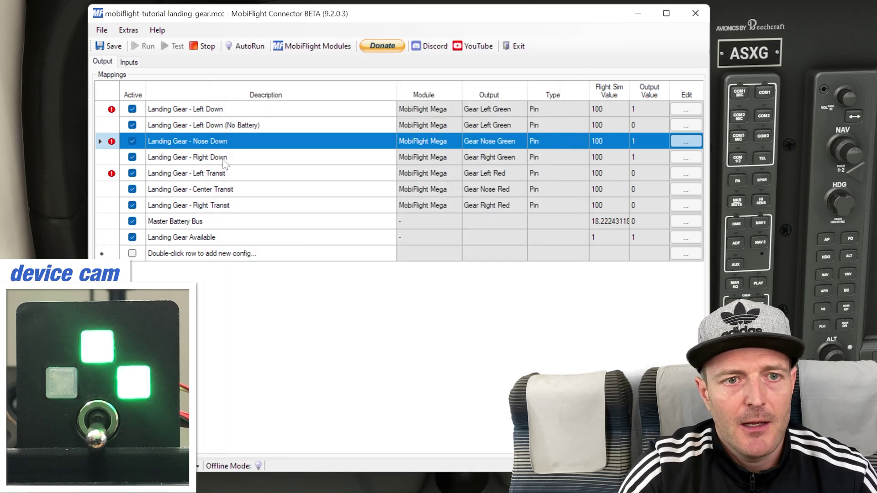
pyautogui.press('Down')
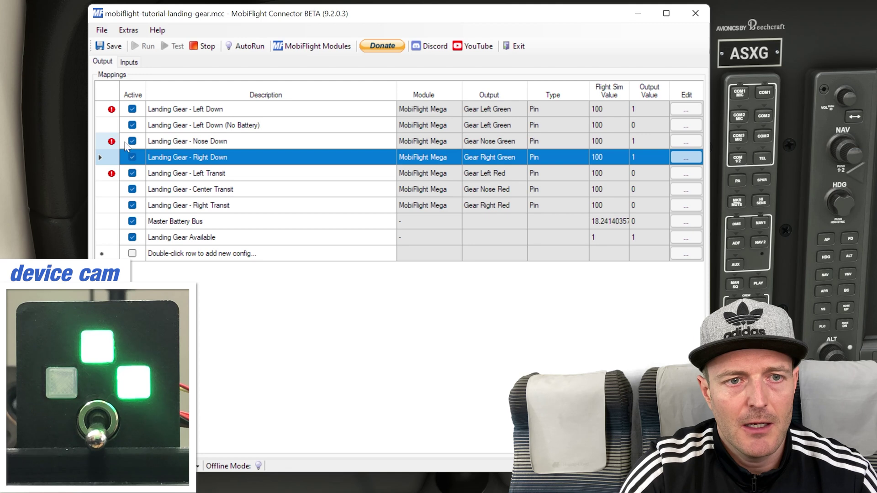
pyautogui.click(258, 143)
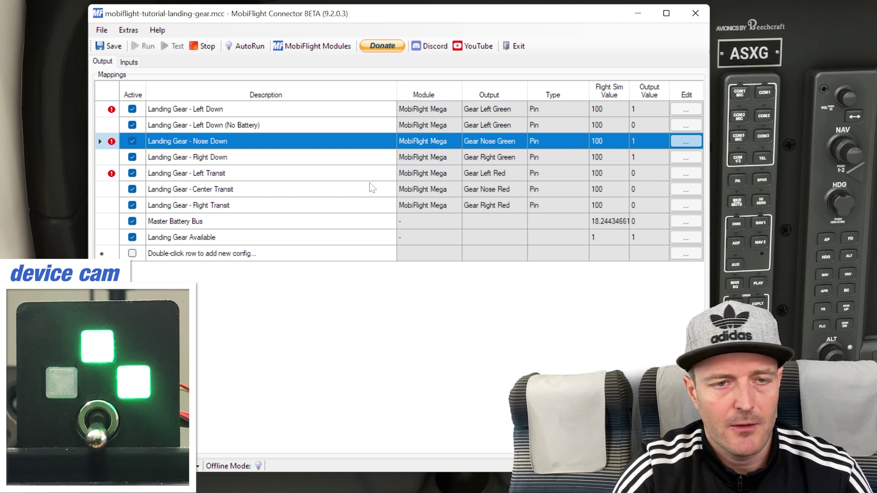
# - Duplicate Nose Down and rename the copy 'Landing Gear - Nose Down (No Battery)'
pyautogui.rightClick(326, 141)
pyautogui.click(357, 145)
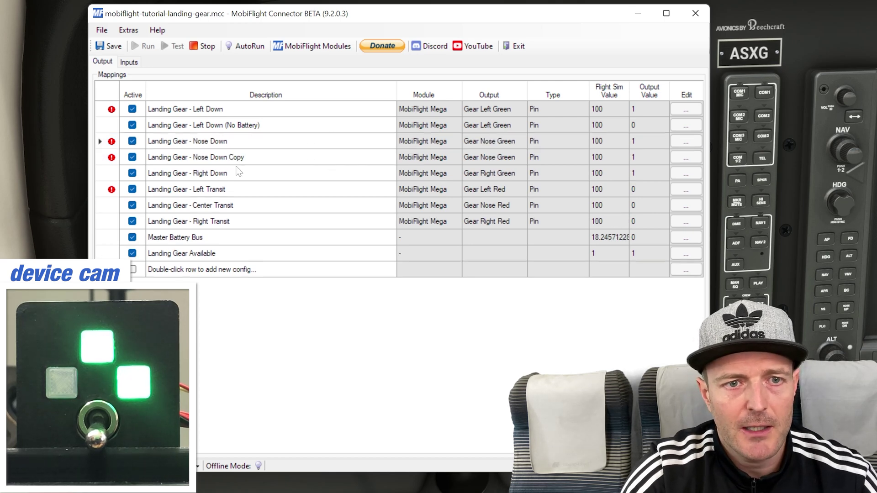
pyautogui.click(235, 158)
pyautogui.click(235, 158)
pyautogui.doubleClick(237, 158)
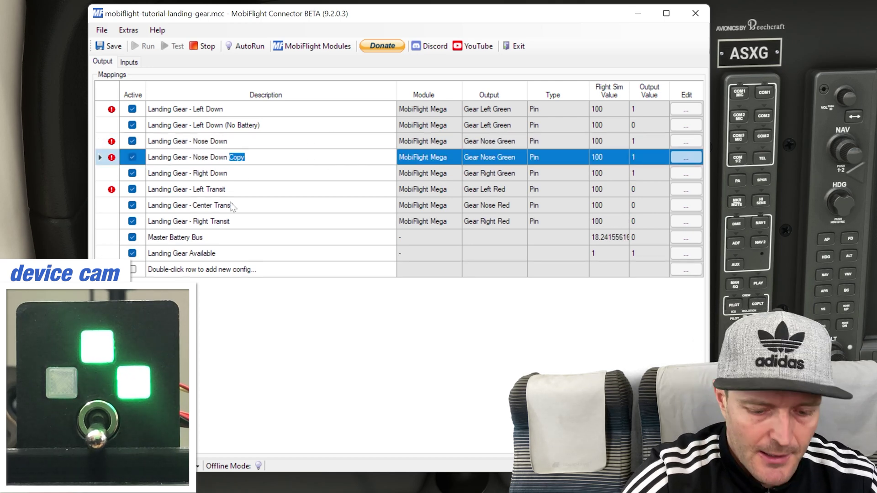
pyautogui.write('(No Batt')
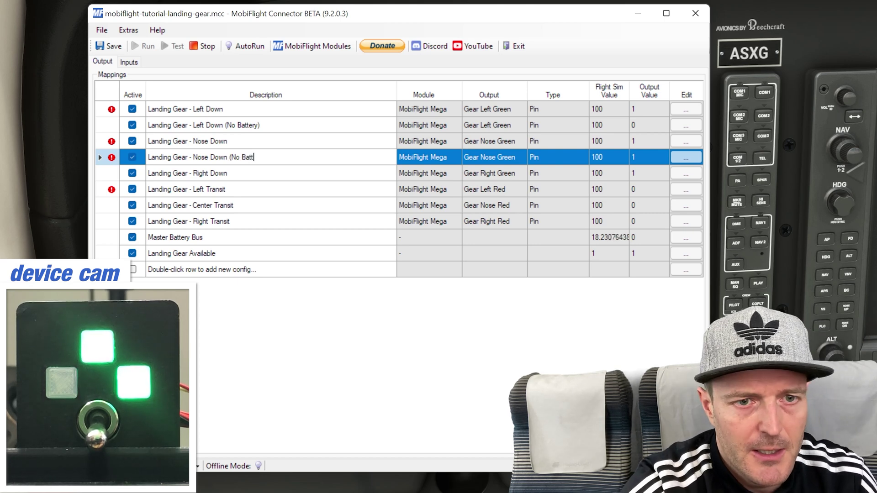
pyautogui.write('ery)')
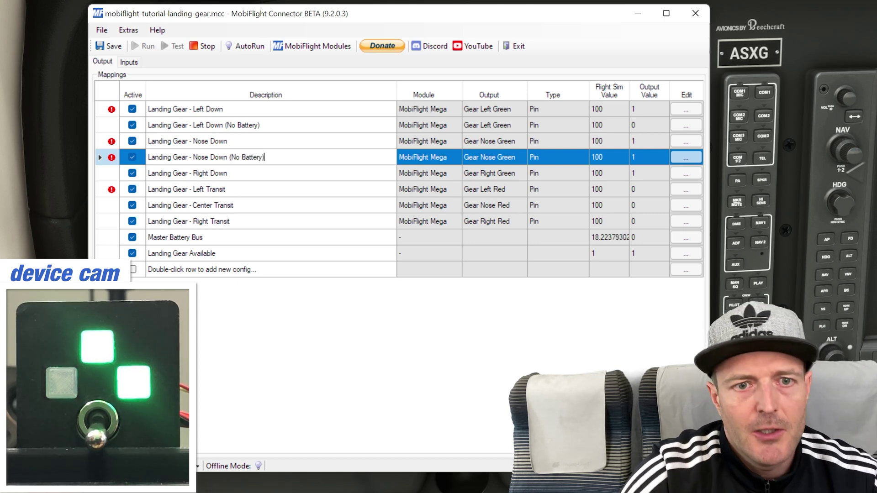
# - Change the copy's Master Battery Bus precondition value to 0
pyautogui.click(686, 158)
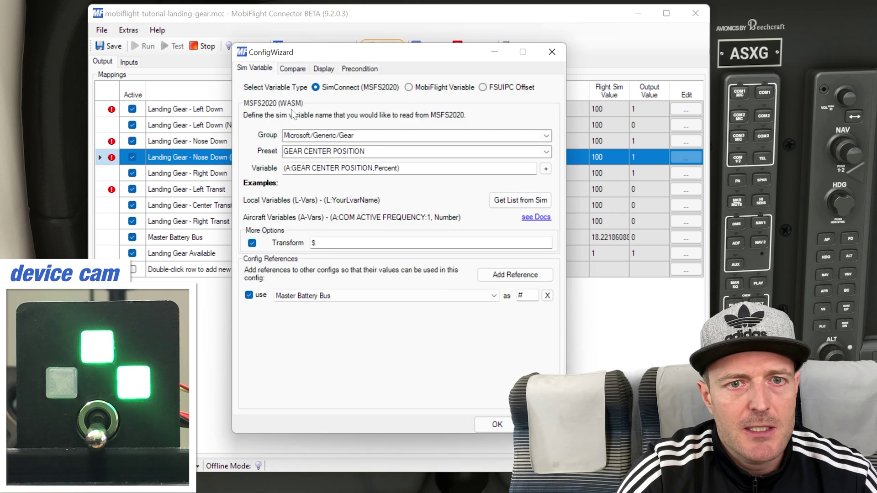
pyautogui.click(359, 69)
pyautogui.click(332, 116)
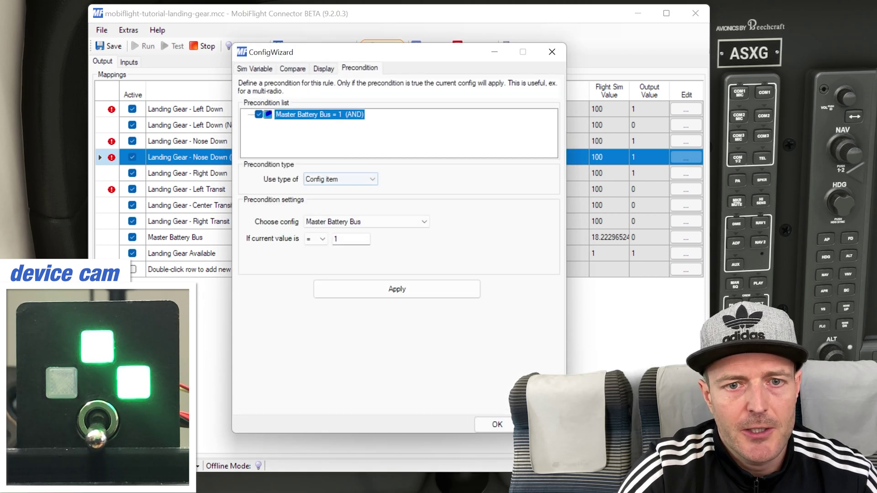
pyautogui.doubleClick(336, 239)
pyautogui.write('0')
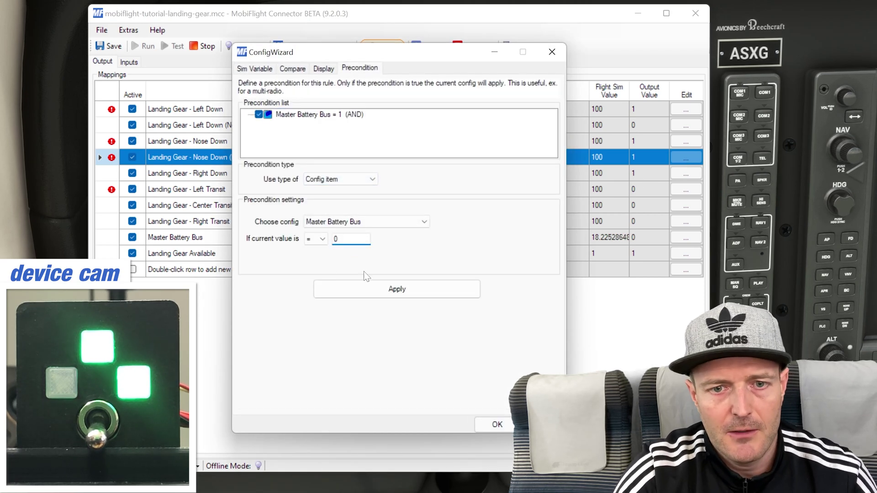
pyautogui.click(377, 292)
# - Set the copy's transform to 0, turn off value comparison, and save the config
pyautogui.click(255, 69)
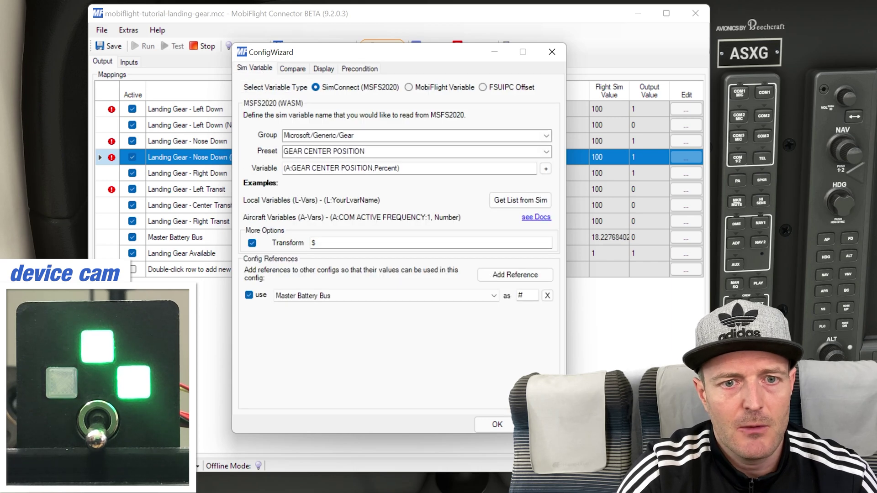
pyautogui.doubleClick(314, 243)
pyautogui.write('0')
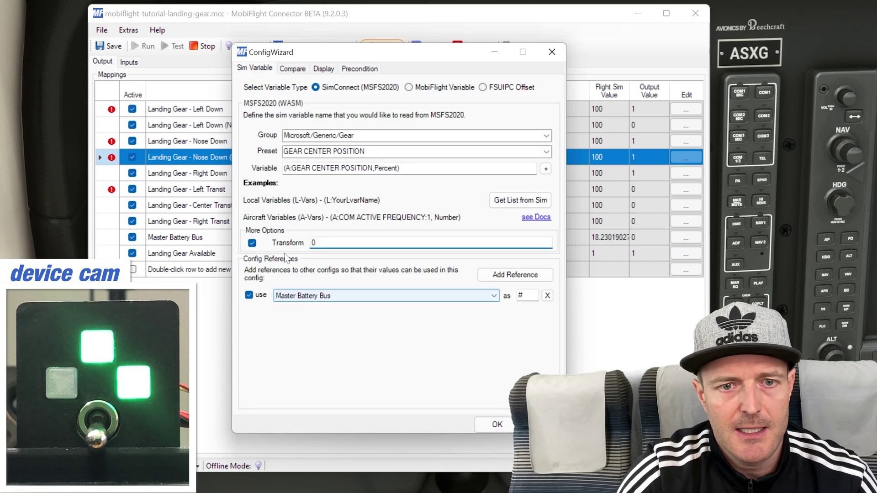
pyautogui.press('BackSpace')
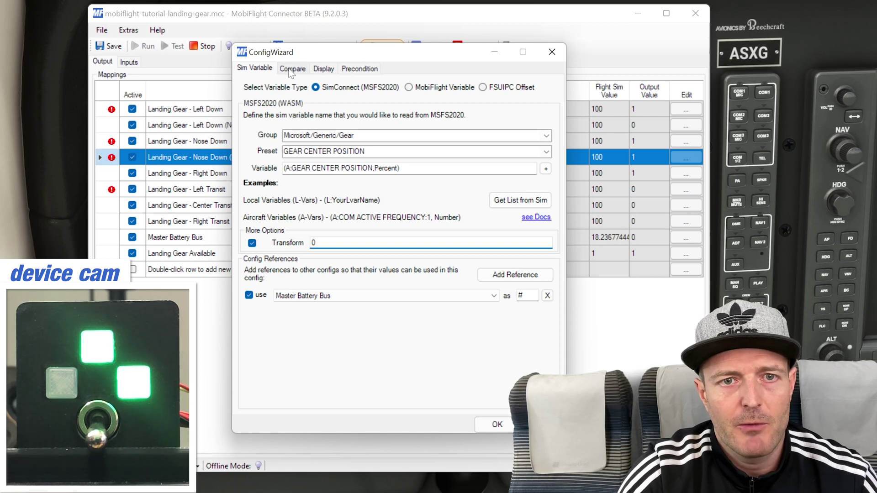
pyautogui.click(444, 88)
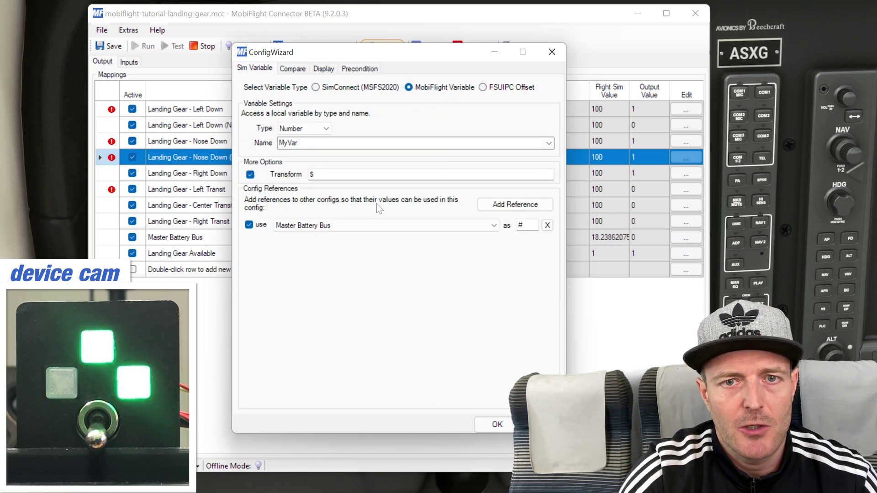
pyautogui.click(346, 89)
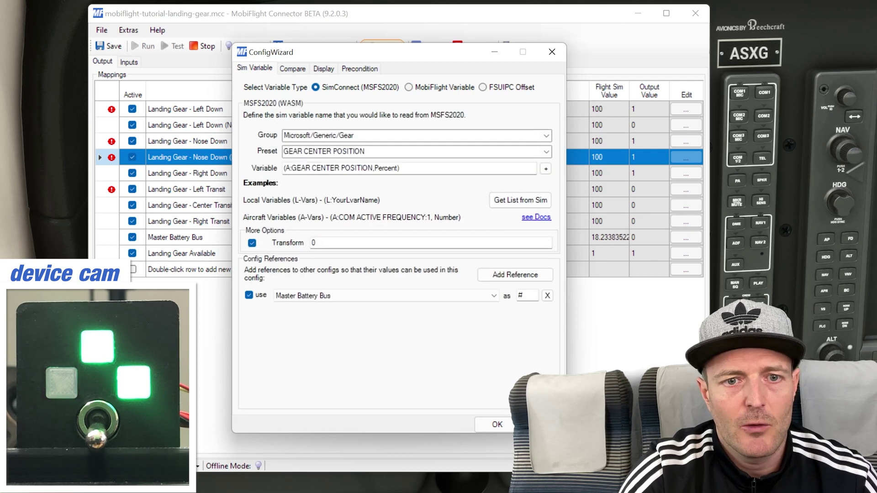
pyautogui.click(292, 68)
pyautogui.click(246, 131)
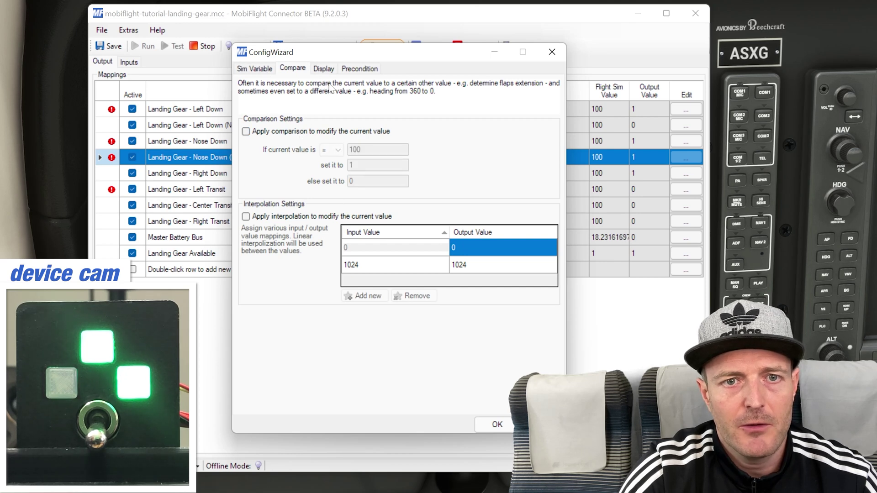
pyautogui.click(255, 68)
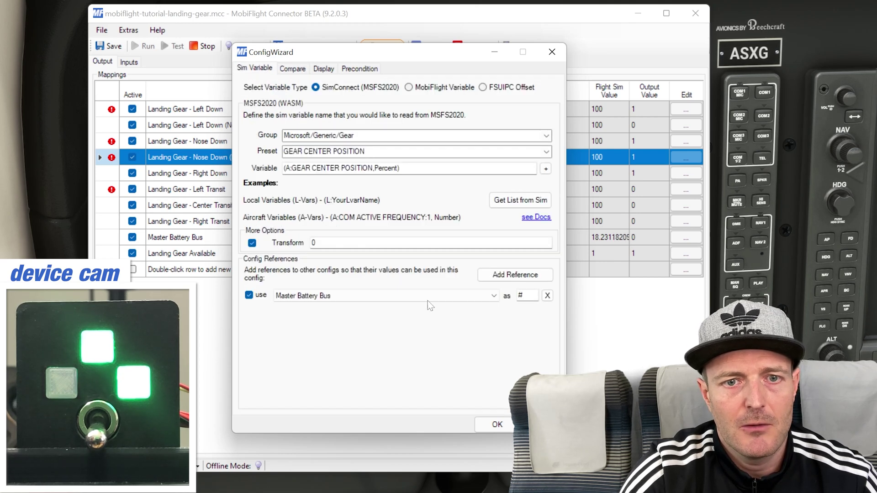
pyautogui.click(496, 425)
pyautogui.click(262, 178)
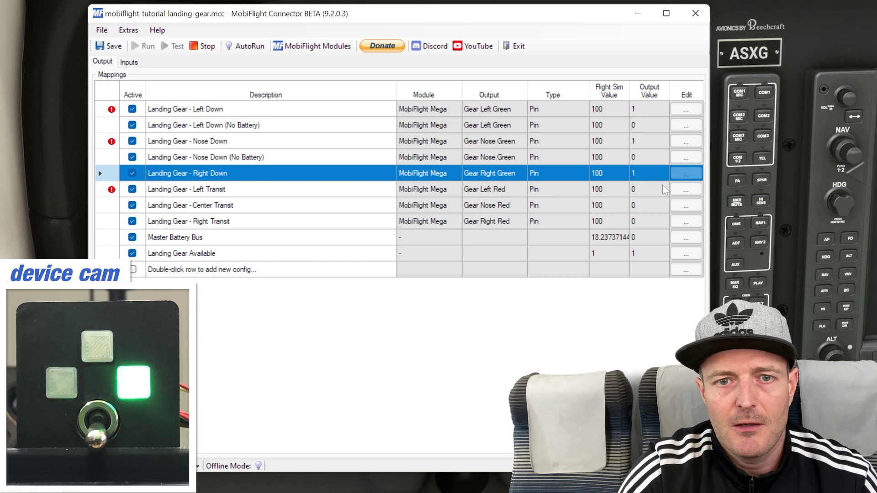
# - Add a Config item precondition on Master Battery Bus = 1 to Right Down
pyautogui.click(686, 174)
pyautogui.click(360, 70)
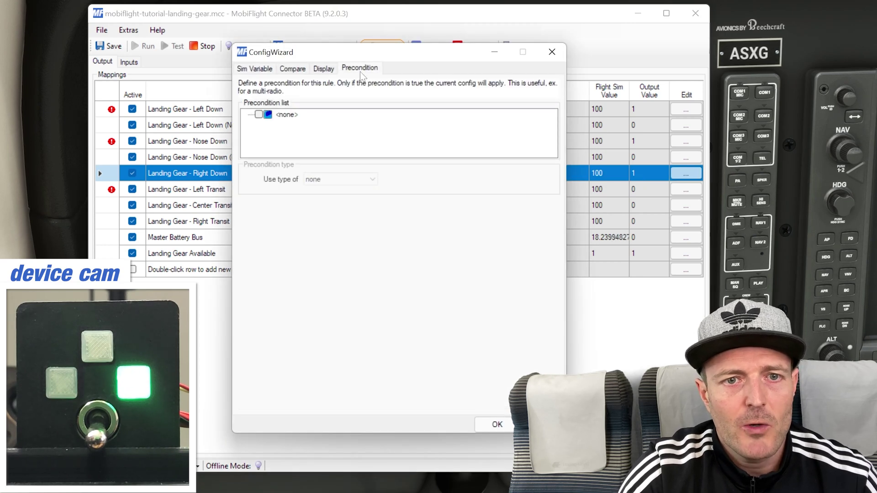
pyautogui.click(280, 117)
pyautogui.click(341, 179)
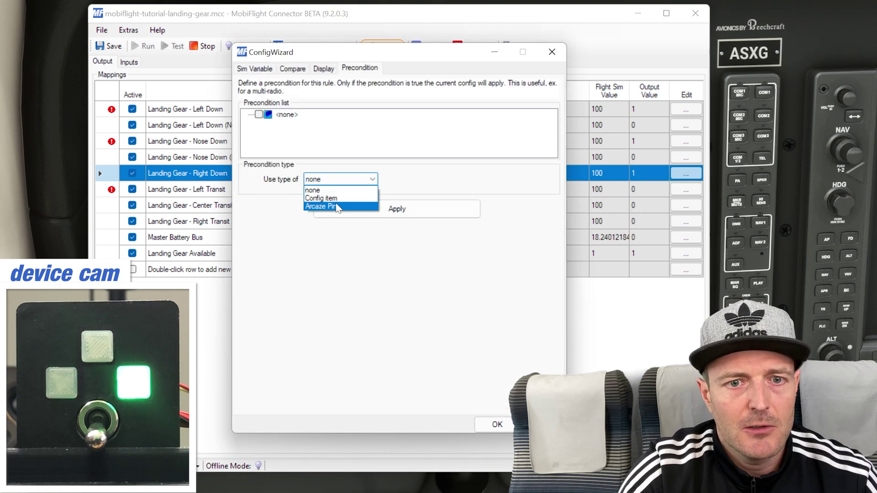
pyautogui.click(338, 197)
pyautogui.click(338, 223)
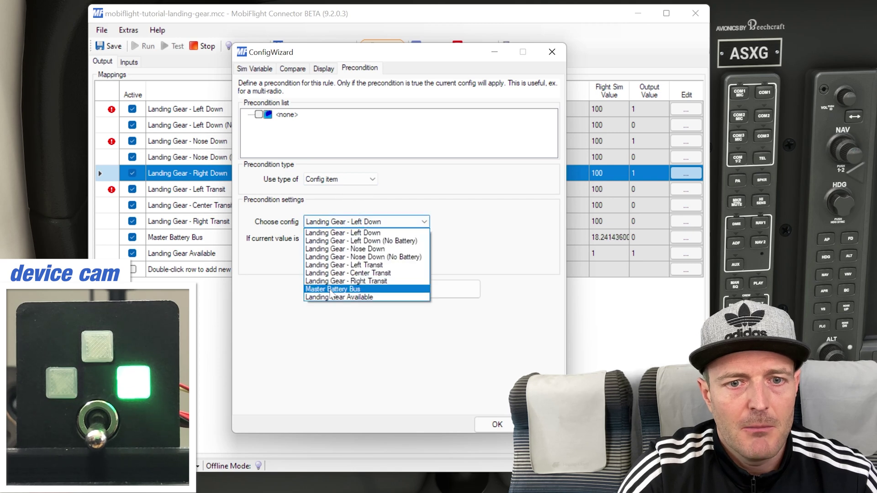
pyautogui.click(357, 286)
pyautogui.click(349, 239)
pyautogui.write('1')
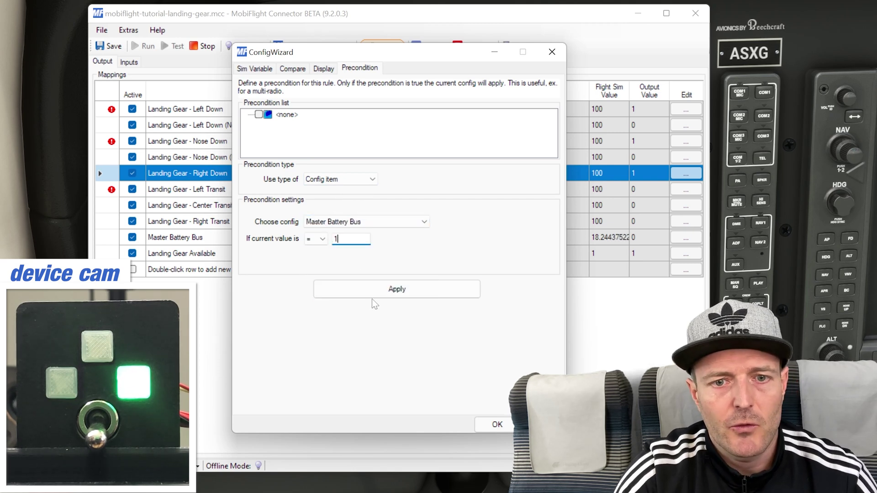
pyautogui.click(396, 291)
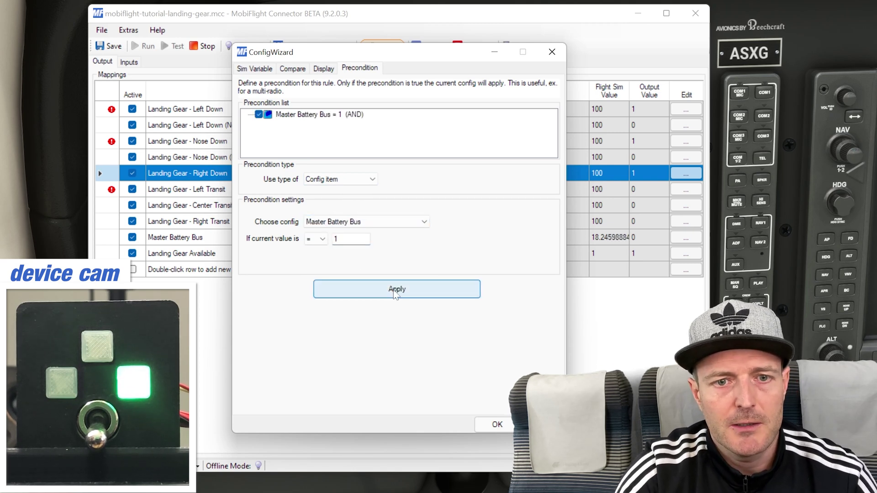
# - Check Right Down's sim variable and comparison settings, then save the config
pyautogui.click(261, 69)
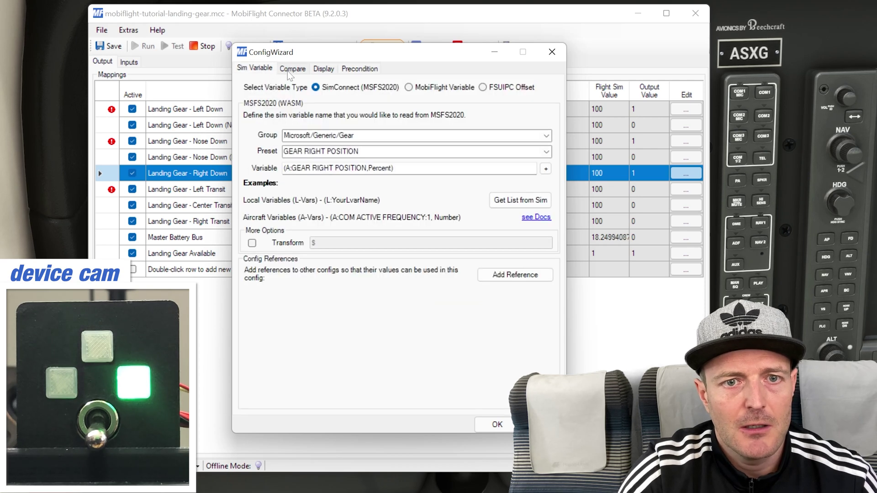
pyautogui.click(291, 69)
pyautogui.click(497, 424)
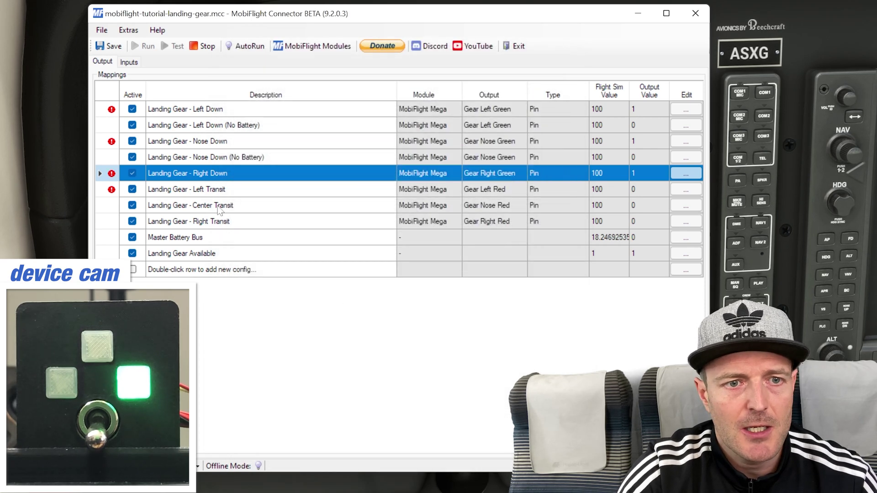
pyautogui.click(215, 189)
pyautogui.click(208, 178)
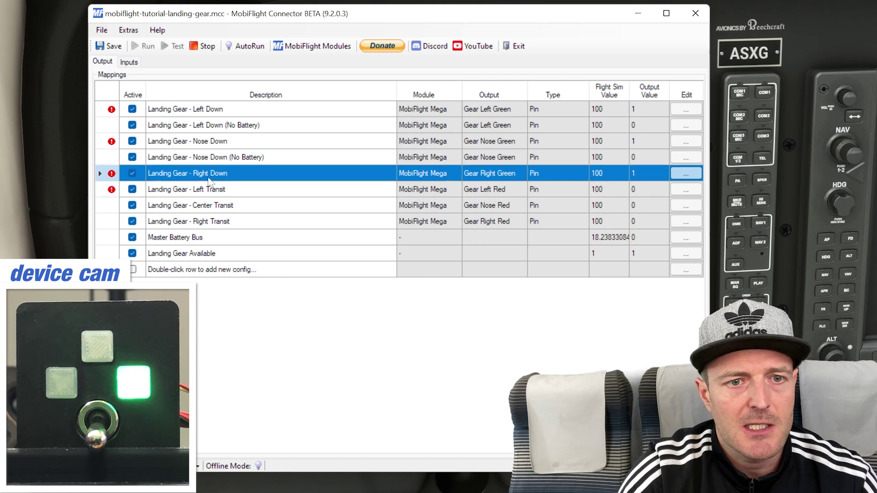
# - Duplicate Right Down and rename the copy 'Landing Gear - Right Down (No Battery)'
pyautogui.rightClick(209, 178)
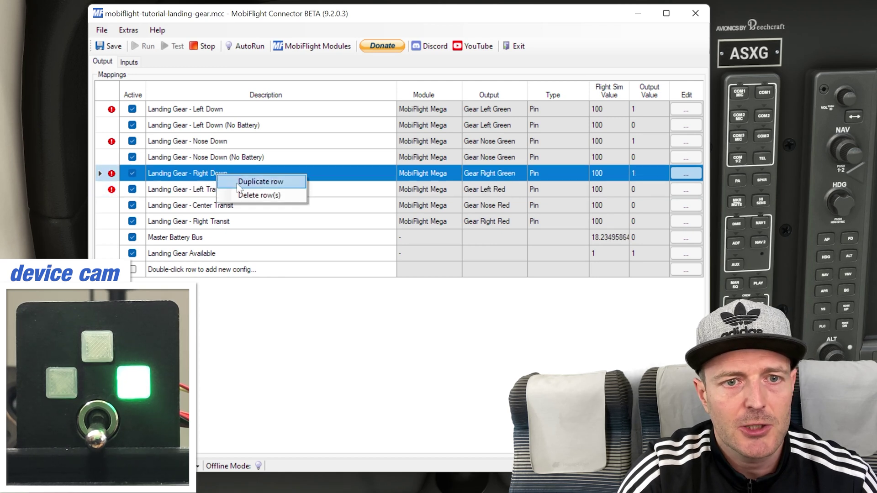
pyautogui.click(247, 179)
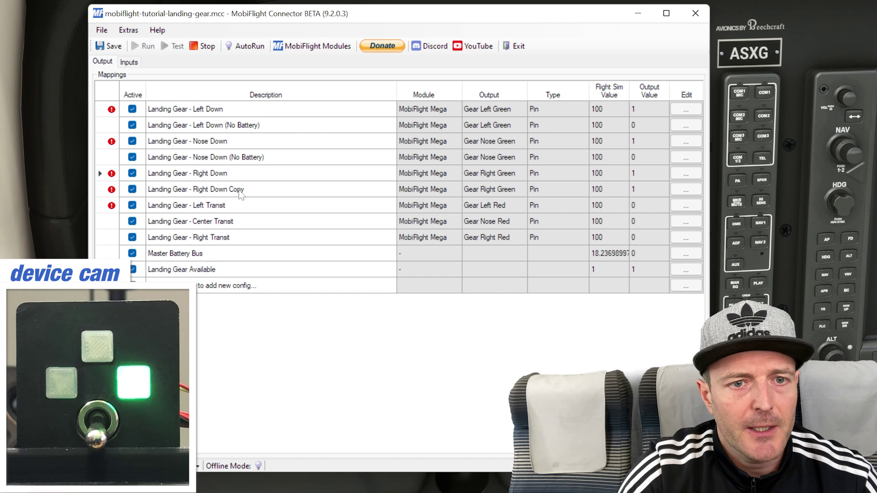
pyautogui.click(238, 190)
pyautogui.doubleClick(238, 190)
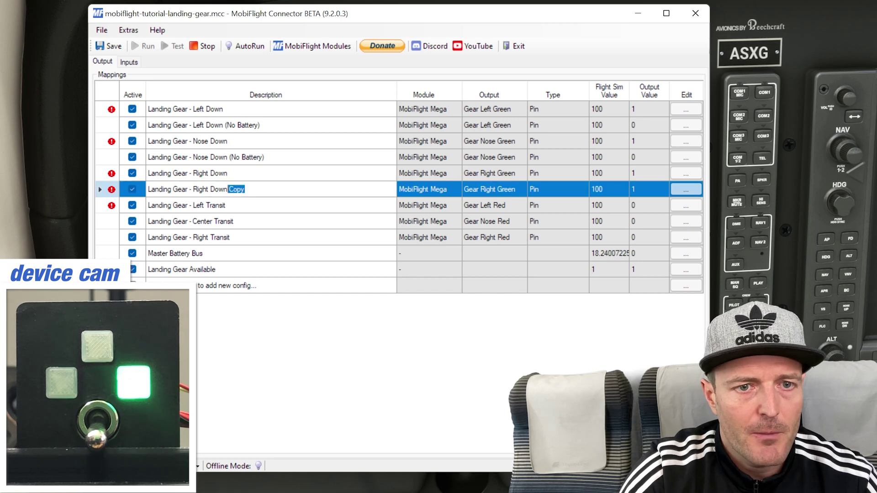
pyautogui.write('(No Battery')
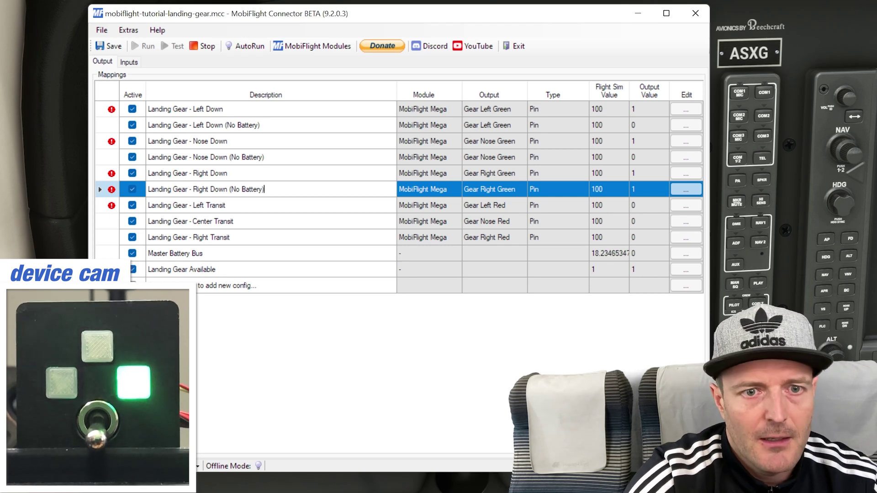
pyautogui.write(')')
# - Change the copy's Master Battery Bus precondition value to 0
pyautogui.click(690, 193)
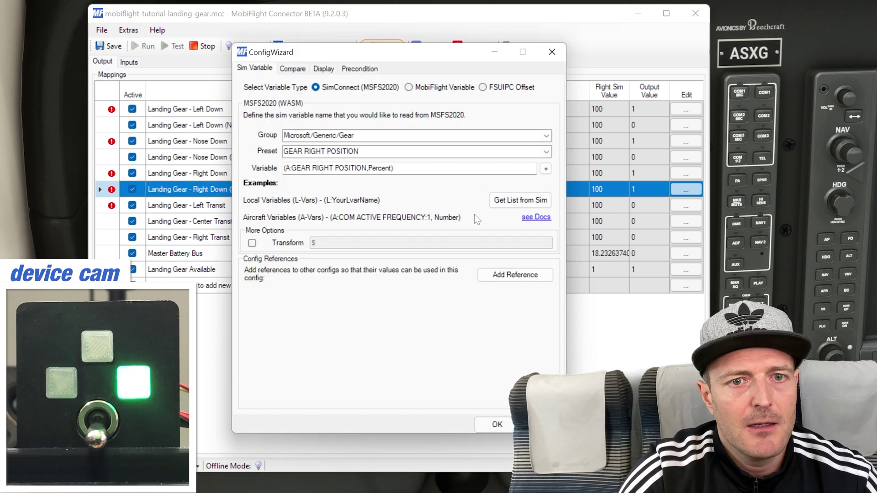
pyautogui.click(360, 68)
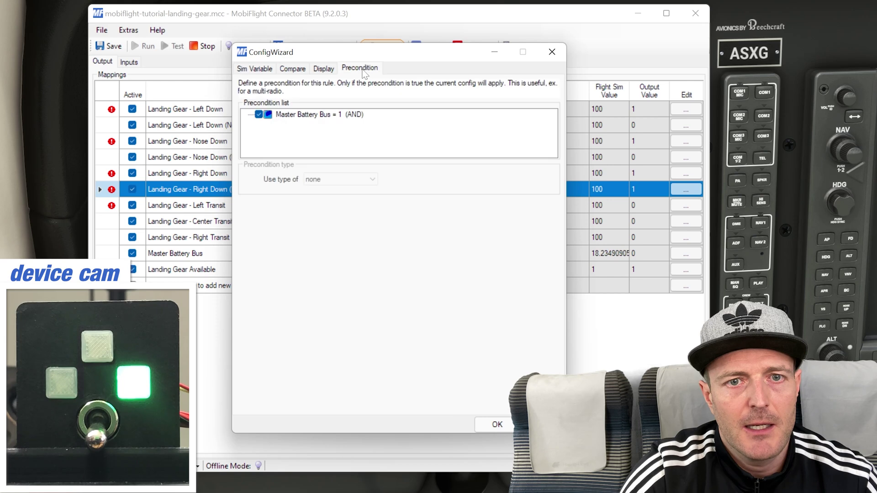
pyautogui.click(364, 116)
pyautogui.doubleClick(337, 239)
pyautogui.write('0')
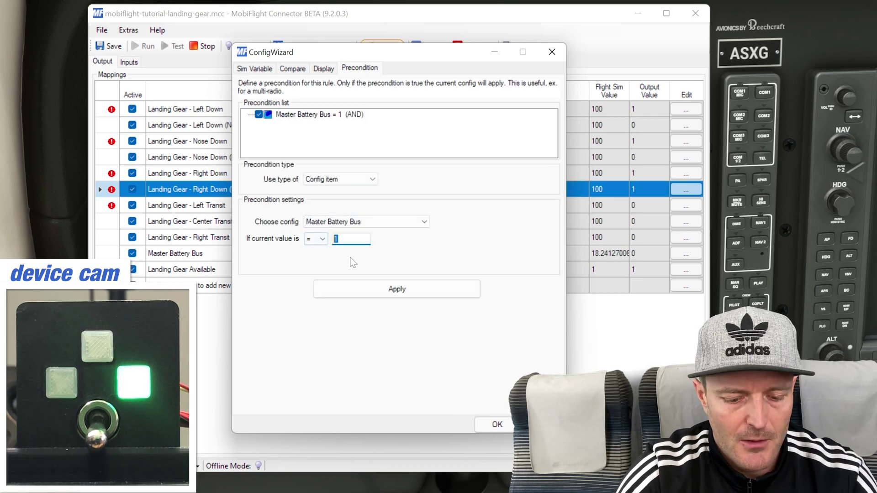
pyautogui.click(369, 291)
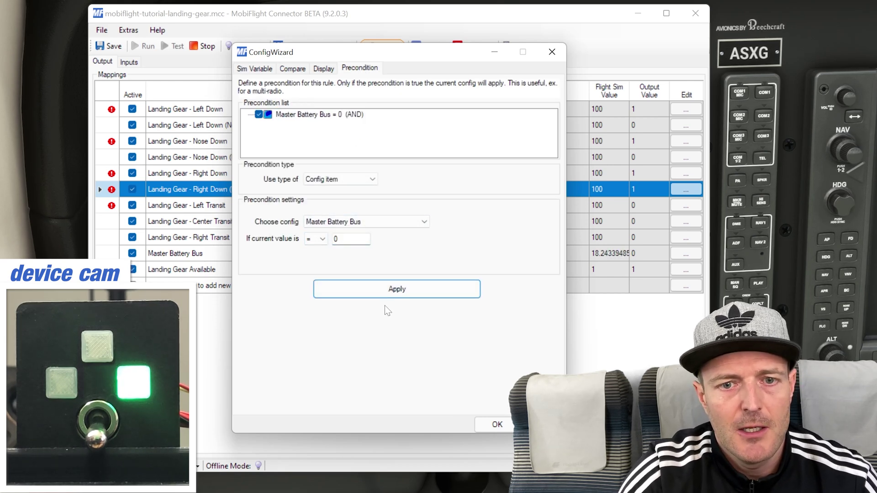
# - Turn off the copy's value comparison, enable transform 0, and save it
pyautogui.click(323, 68)
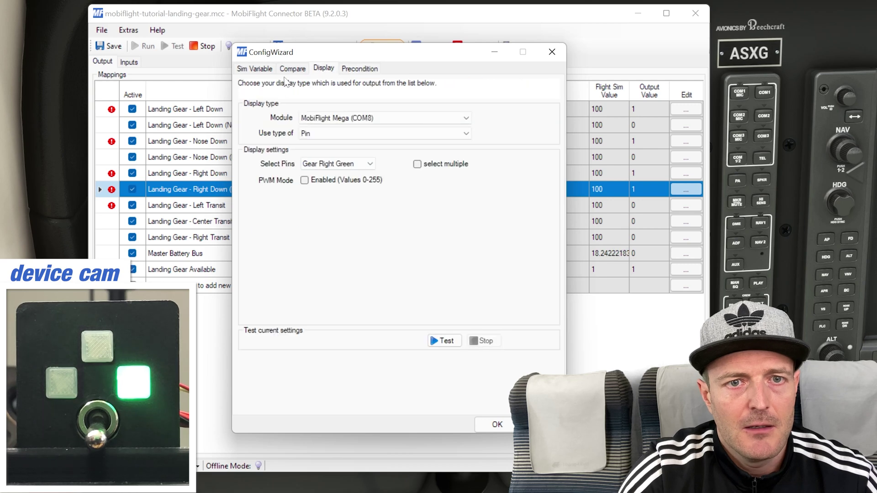
pyautogui.click(293, 68)
pyautogui.click(280, 132)
pyautogui.click(258, 69)
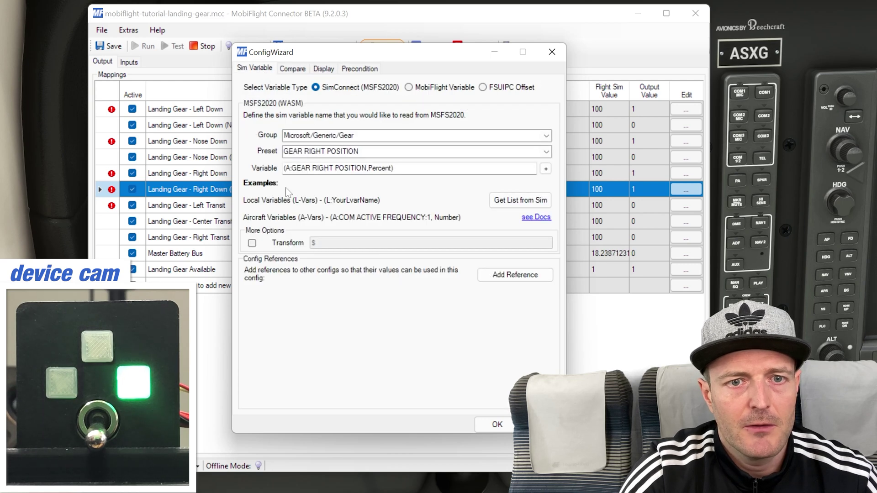
pyautogui.click(252, 243)
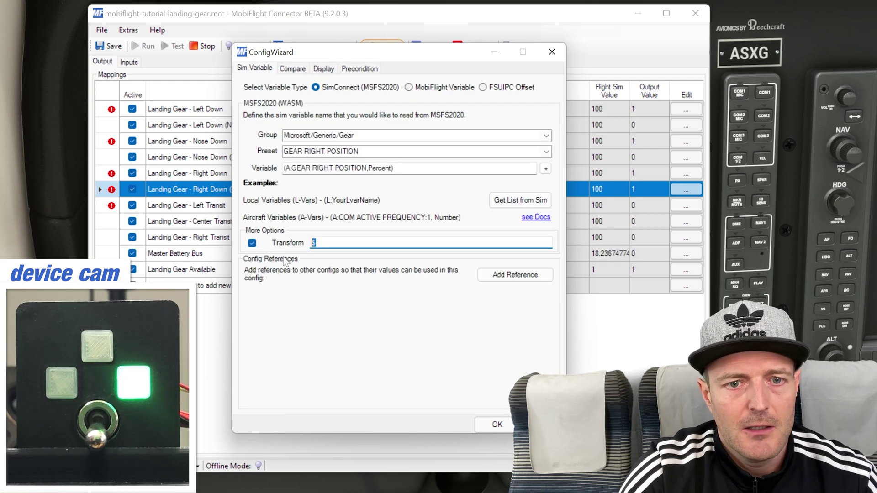
pyautogui.write('0')
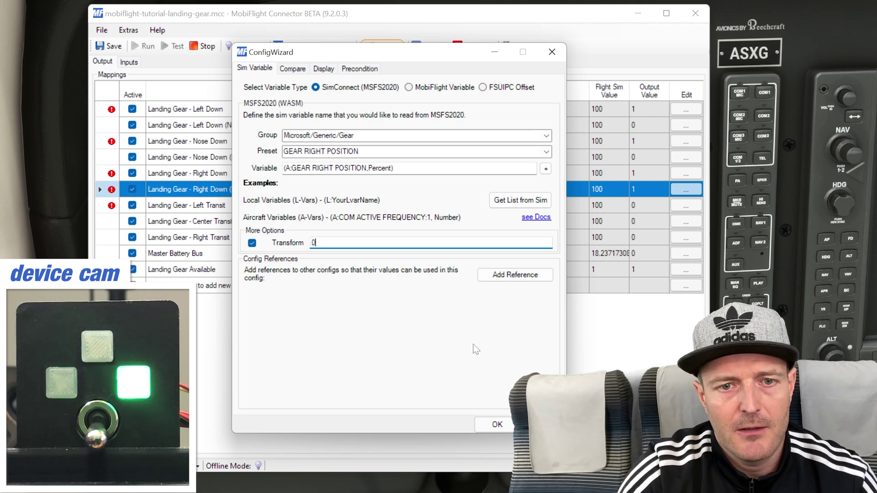
pyautogui.click(490, 429)
# - Return to the Microsoft Flight Simulator cockpit panel so MobiFlight Connector is hidden behind it
pyautogui.click(258, 206)
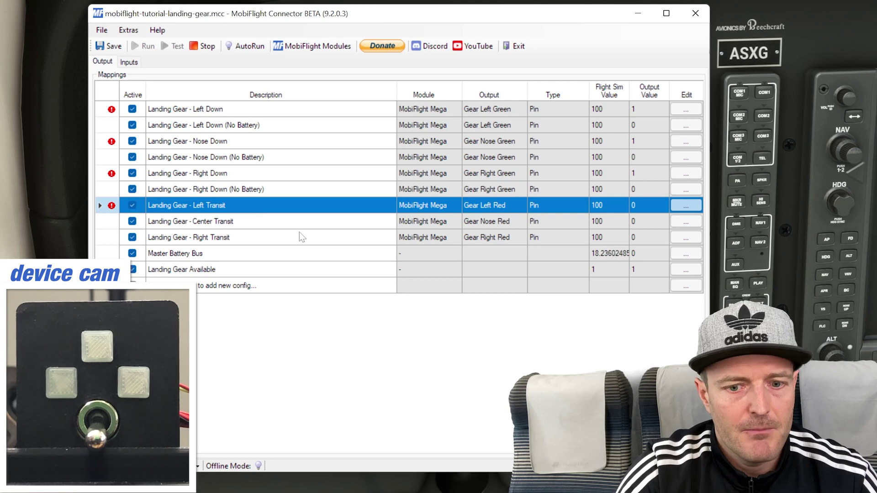